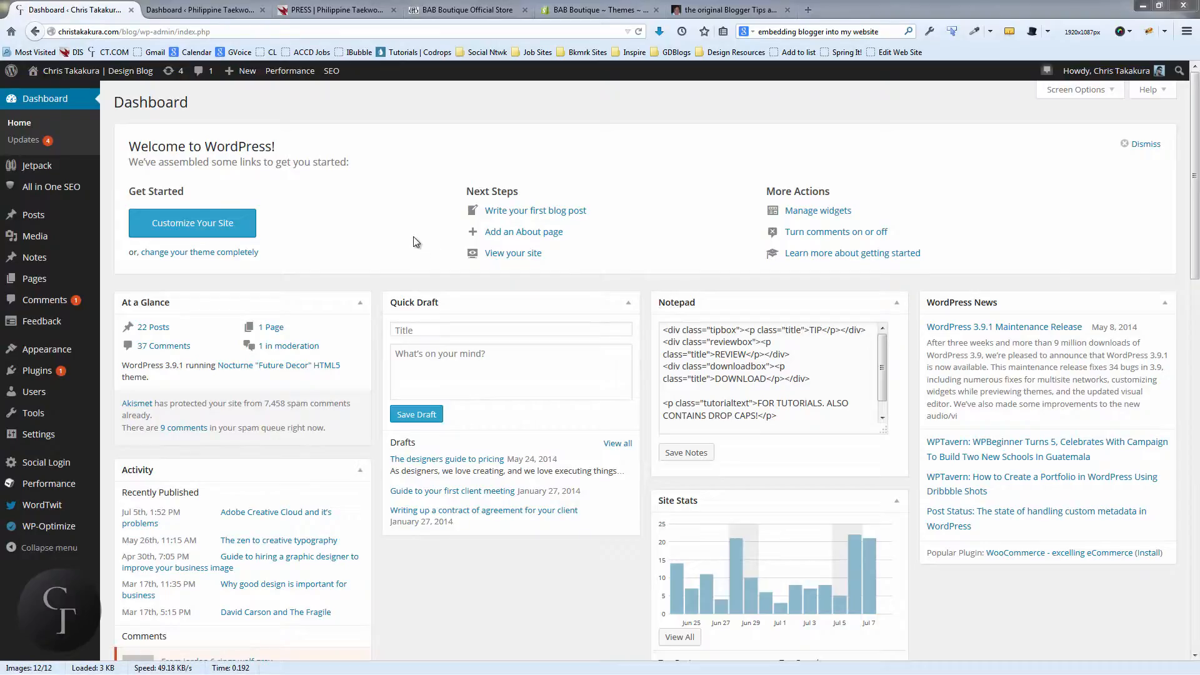
Step: Open the general settings of All in One SEO and review the options from the home page section through the title settings
{"action": "mouse_move", "coordinate": [33, 192]}
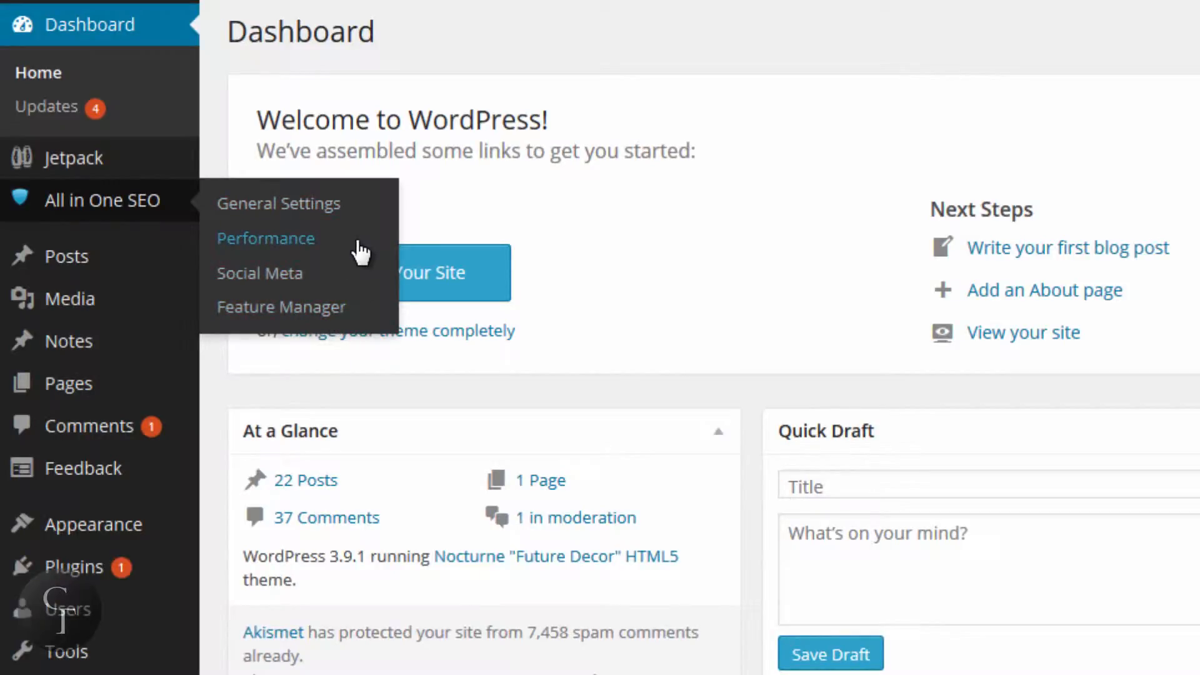
{"action": "left_click", "coordinate": [287, 206]}
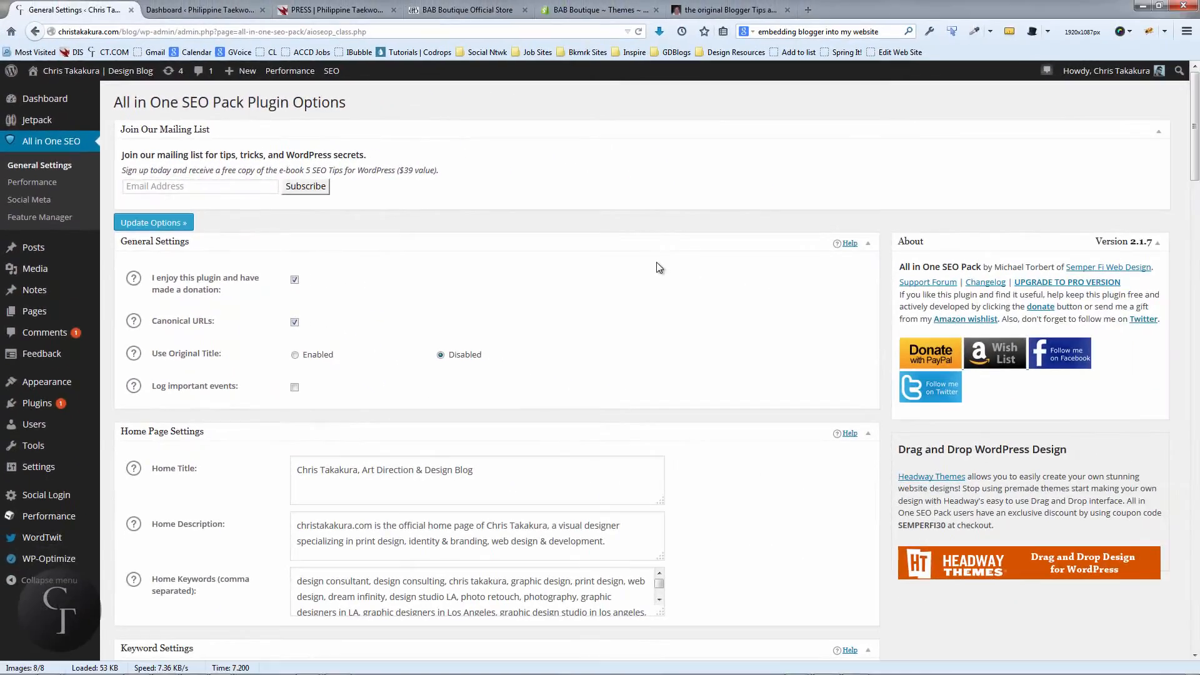
{"action": "scroll", "coordinate": [642, 263], "scroll_direction": "down", "scroll_amount": 3}
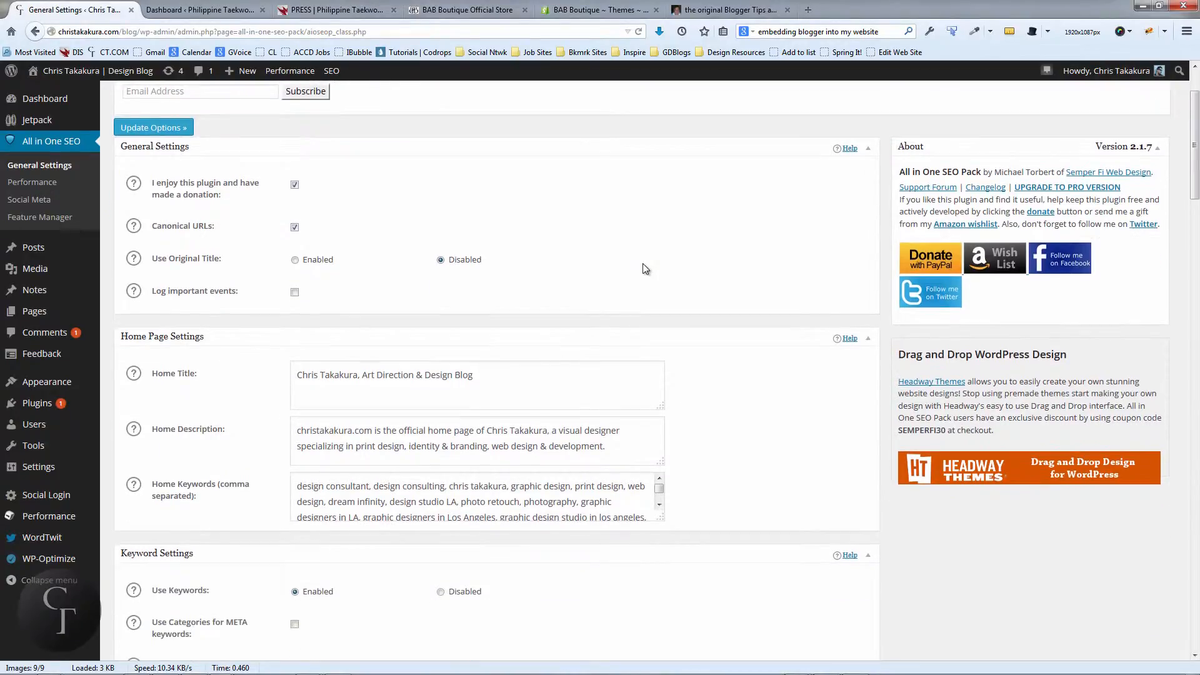
{"action": "scroll", "coordinate": [643, 264], "scroll_direction": "up", "scroll_amount": 3}
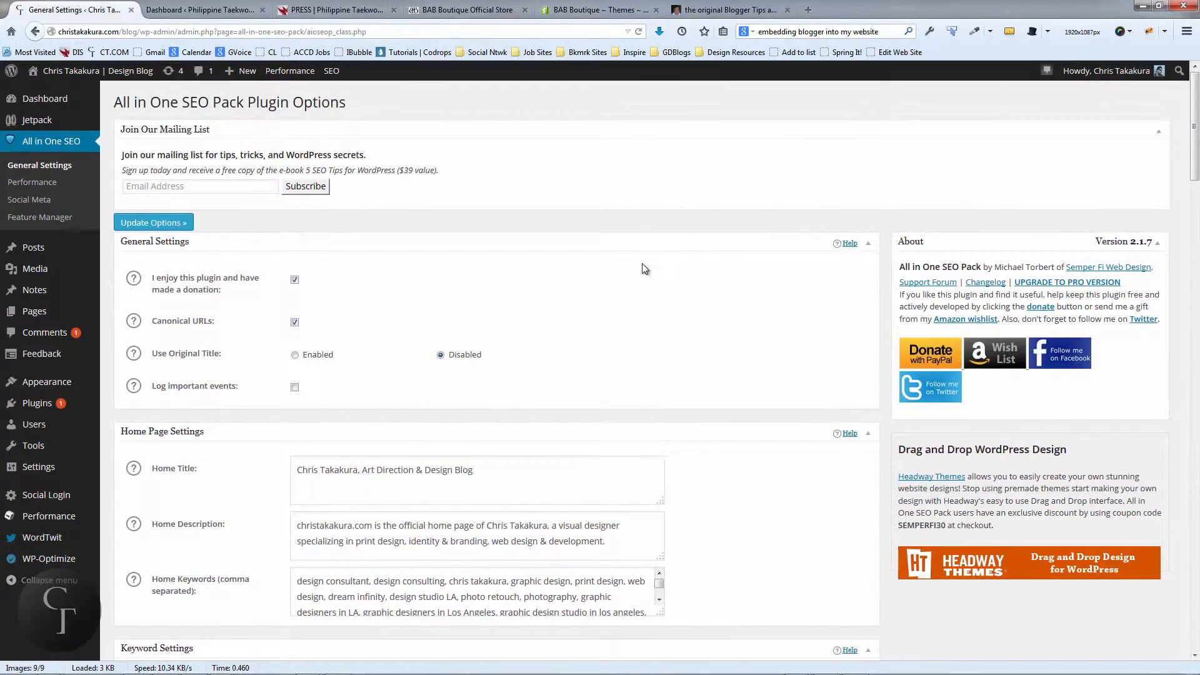
{"action": "scroll", "coordinate": [644, 268], "scroll_direction": "down", "scroll_amount": 3}
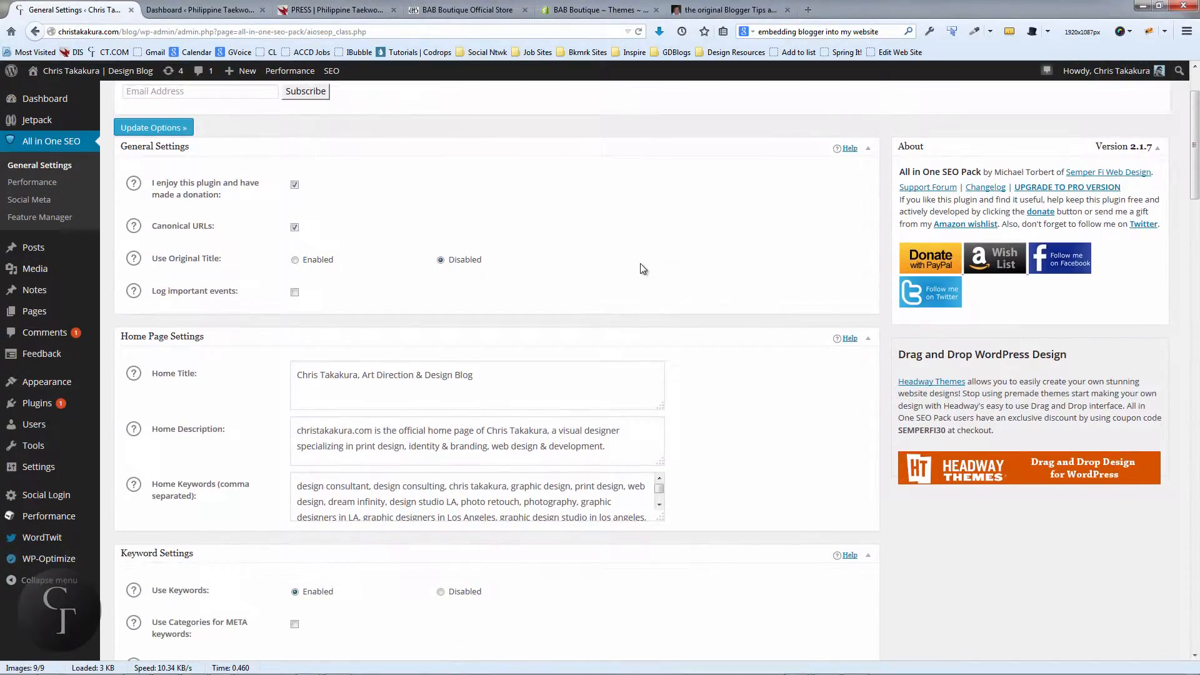
{"action": "scroll", "coordinate": [643, 269], "scroll_direction": "down", "scroll_amount": 3}
{"action": "scroll", "coordinate": [642, 268], "scroll_direction": "up", "scroll_amount": 3}
{"action": "scroll", "coordinate": [463, 278], "scroll_direction": "down", "scroll_amount": 12}
{"action": "scroll", "coordinate": [460, 284], "scroll_direction": "up", "scroll_amount": 1}
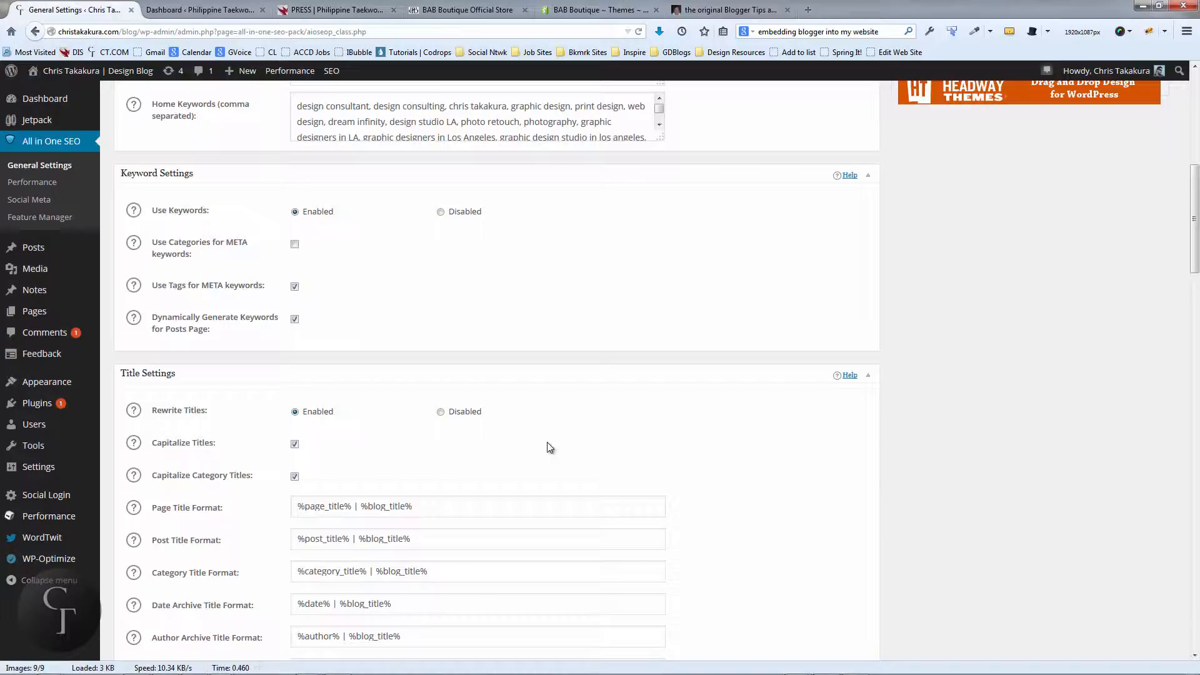
{"action": "scroll", "coordinate": [548, 444], "scroll_direction": "up", "scroll_amount": 5}
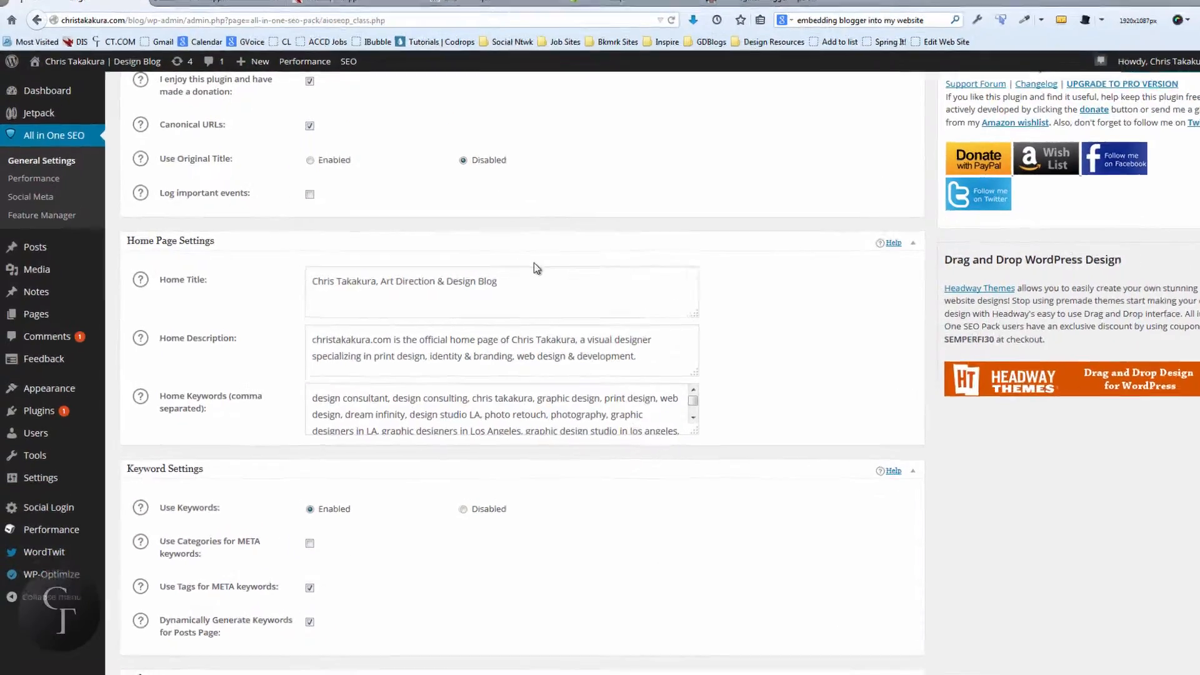
Step: Examine the wording of the home title in the Home Page Settings, highlighting the whole text
{"action": "left_click", "coordinate": [498, 279]}
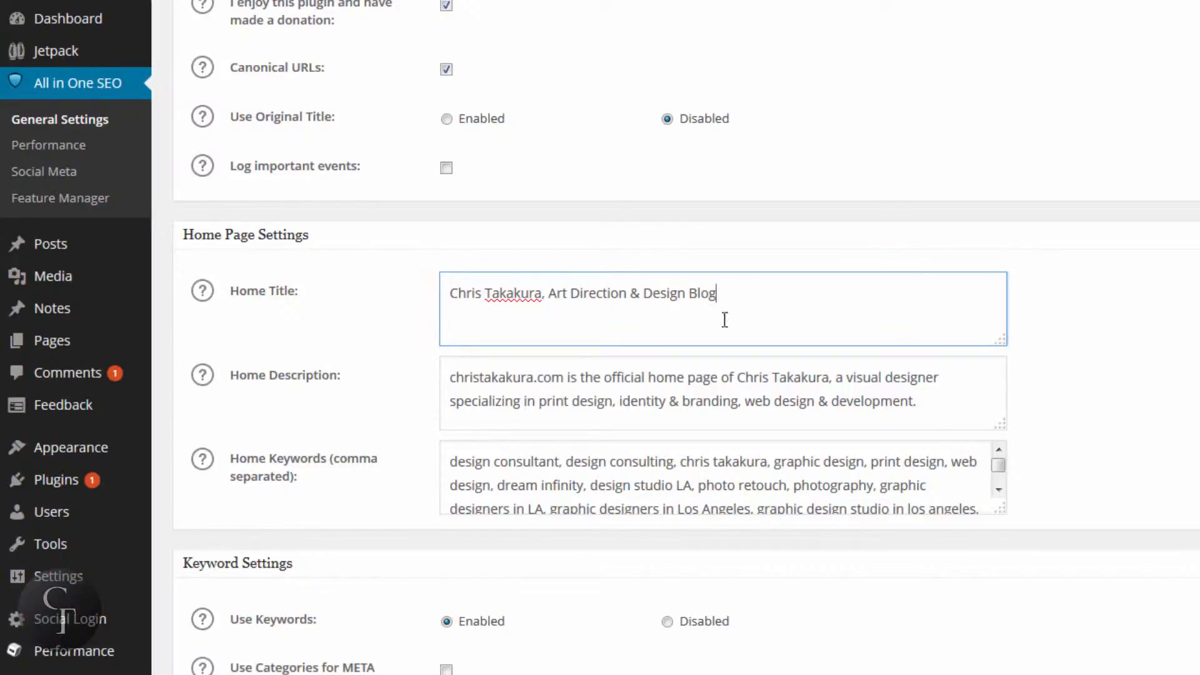
{"action": "left_click_drag", "start_coordinate": [737, 287], "coordinate": [396, 289]}
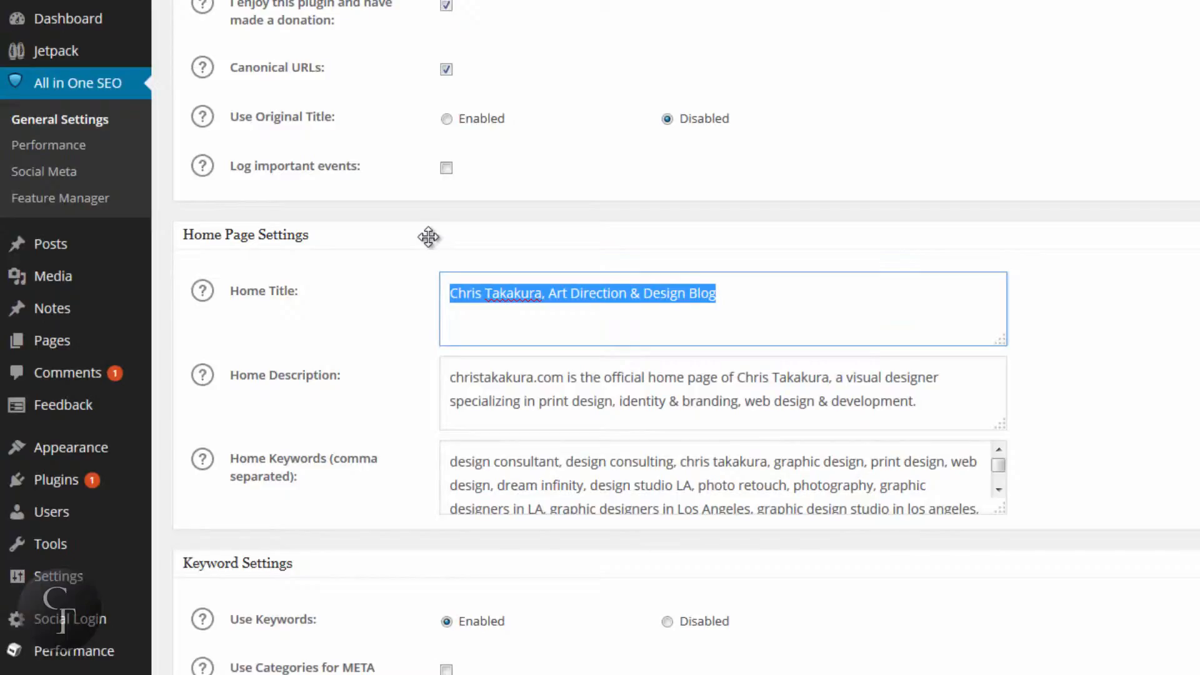
{"action": "left_click", "coordinate": [766, 285]}
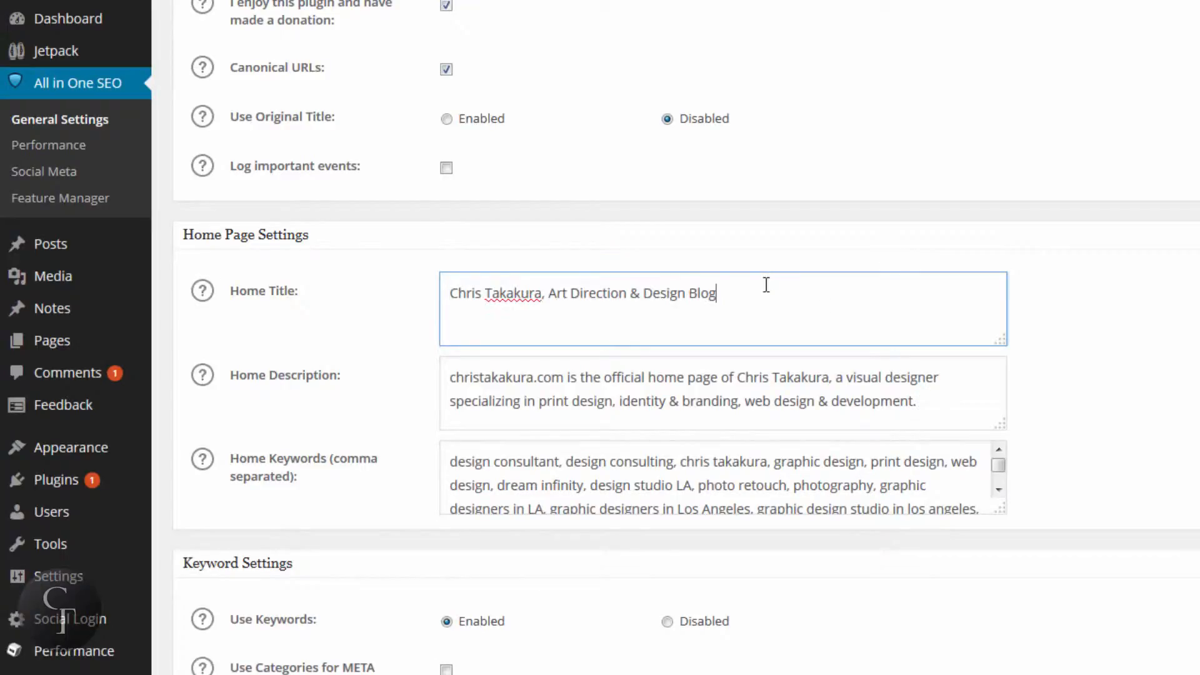
{"action": "left_click_drag", "start_coordinate": [758, 288], "coordinate": [438, 285]}
{"action": "left_click", "coordinate": [768, 297]}
{"action": "left_click_drag", "start_coordinate": [745, 295], "coordinate": [431, 289]}
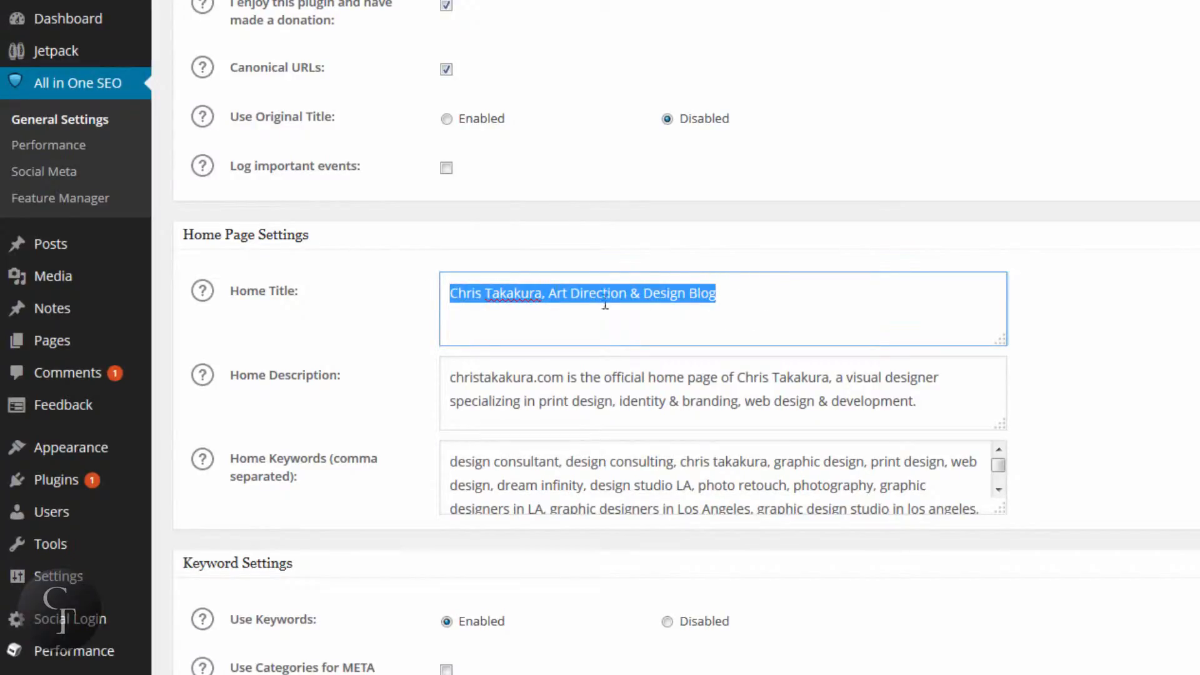
{"action": "left_click", "coordinate": [774, 300]}
{"action": "left_click_drag", "start_coordinate": [760, 294], "coordinate": [440, 291]}
{"action": "left_click", "coordinate": [747, 285]}
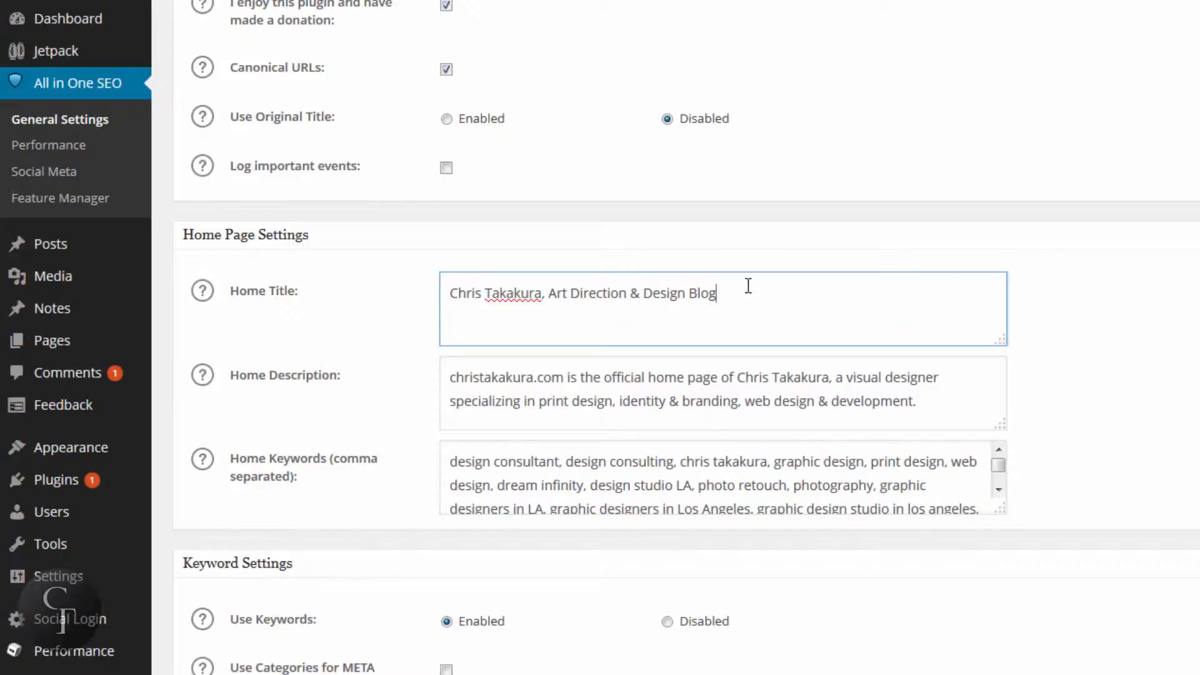
{"action": "left_click_drag", "start_coordinate": [723, 287], "coordinate": [415, 287]}
{"action": "left_click", "coordinate": [820, 298]}
Step: Examine the home description text and show the help explanation for that setting
{"action": "left_click", "coordinate": [947, 404]}
{"action": "left_click_drag", "start_coordinate": [947, 404], "coordinate": [437, 396]}
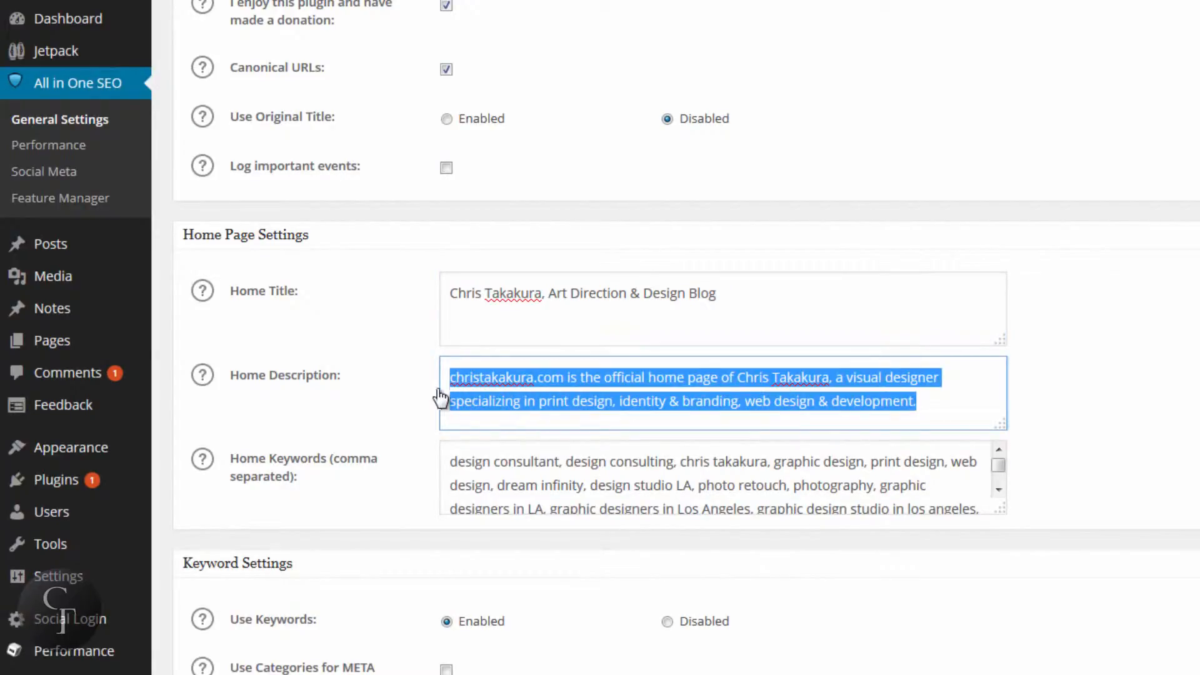
{"action": "left_click", "coordinate": [448, 378]}
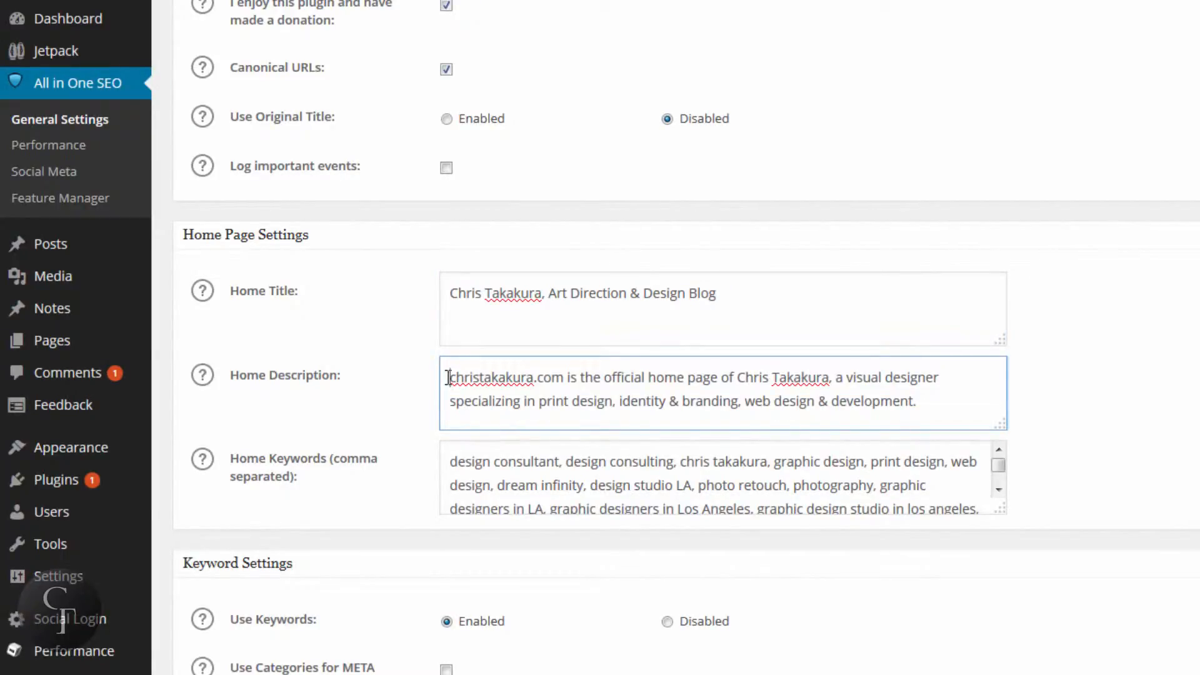
{"action": "left_click", "coordinate": [205, 383]}
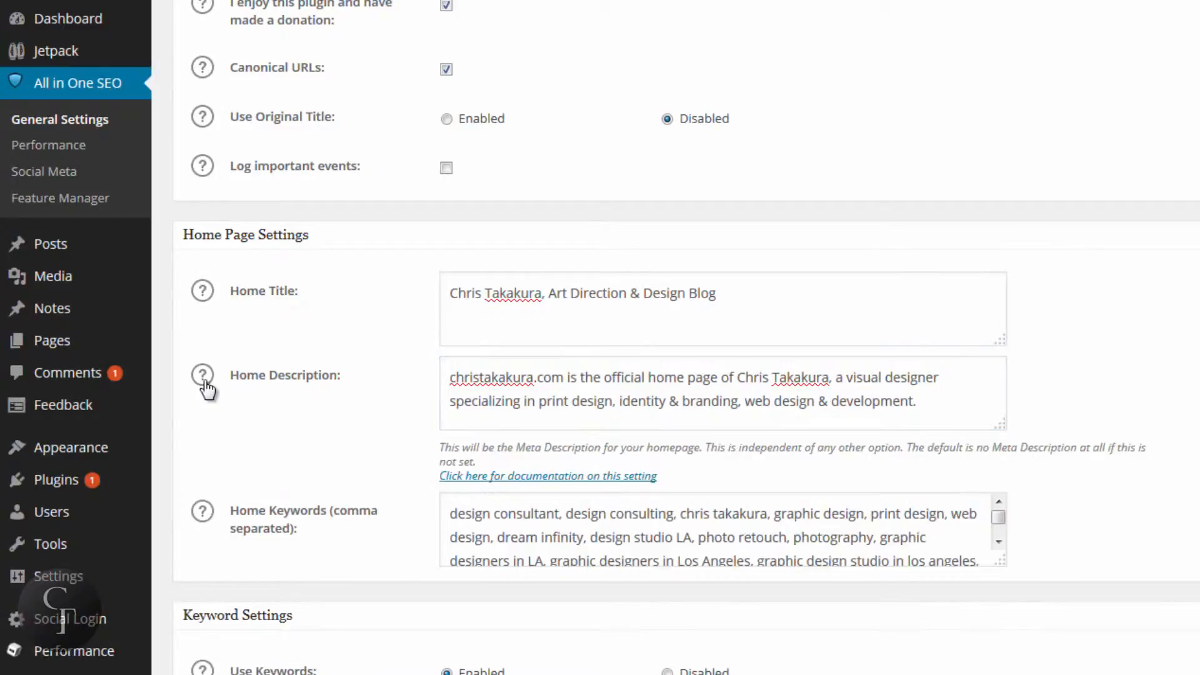
{"action": "left_click", "coordinate": [522, 385]}
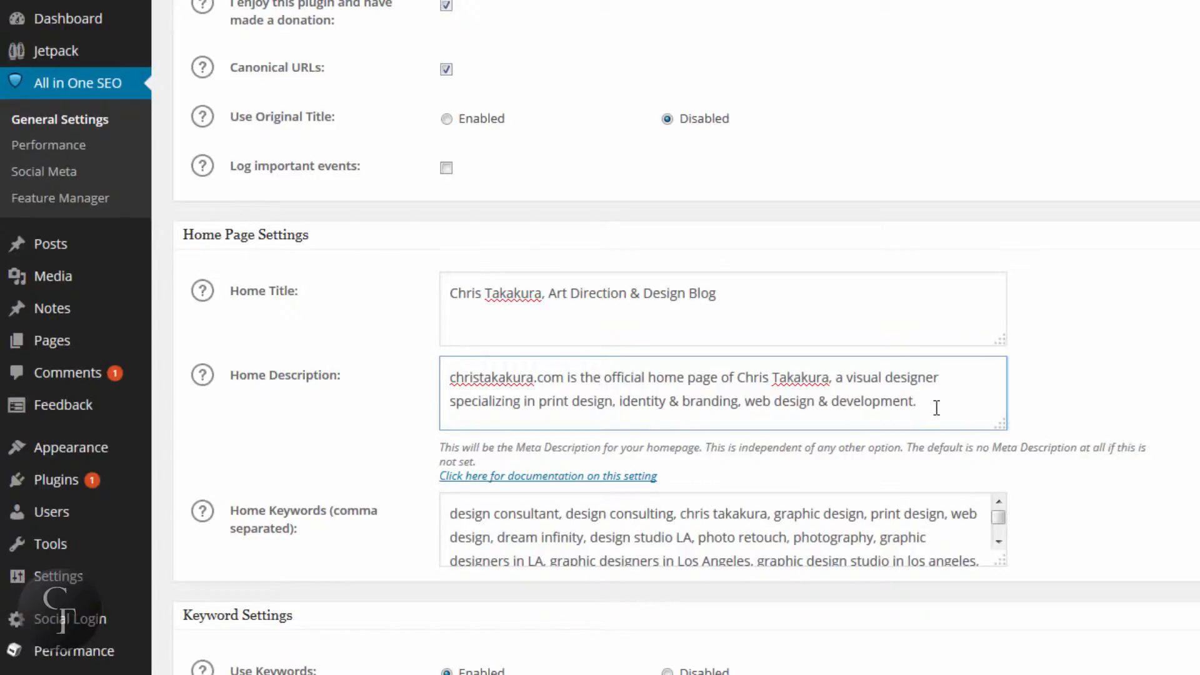
{"action": "left_click_drag", "start_coordinate": [936, 407], "coordinate": [449, 378]}
{"action": "left_click", "coordinate": [450, 382]}
{"action": "left_click", "coordinate": [965, 409]}
{"action": "left_click", "coordinate": [449, 378]}
{"action": "left_click", "coordinate": [940, 401]}
Step: Enlarge the home keywords field and read through the comma-separated keywords from beginning to end
{"action": "left_click_drag", "start_coordinate": [1000, 559], "coordinate": [1012, 631]}
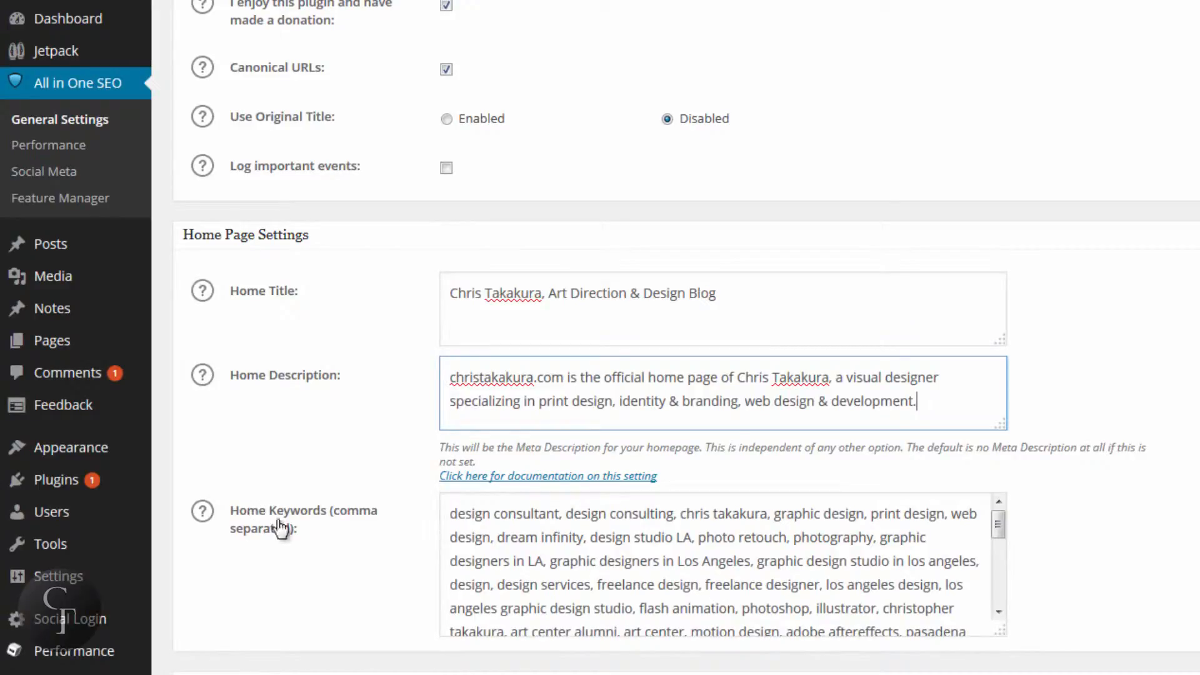
{"action": "left_click", "coordinate": [445, 513]}
{"action": "left_click_drag", "start_coordinate": [450, 513], "coordinate": [806, 560]}
{"action": "left_click", "coordinate": [807, 561]}
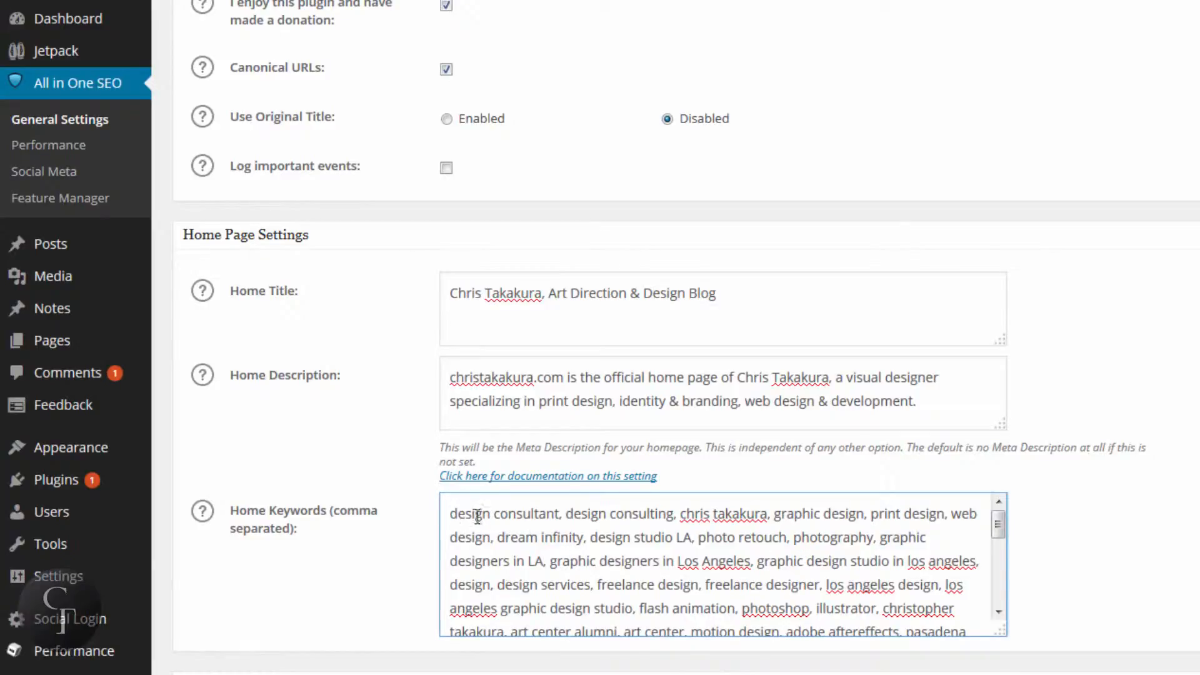
{"action": "left_click_drag", "start_coordinate": [732, 513], "coordinate": [794, 554]}
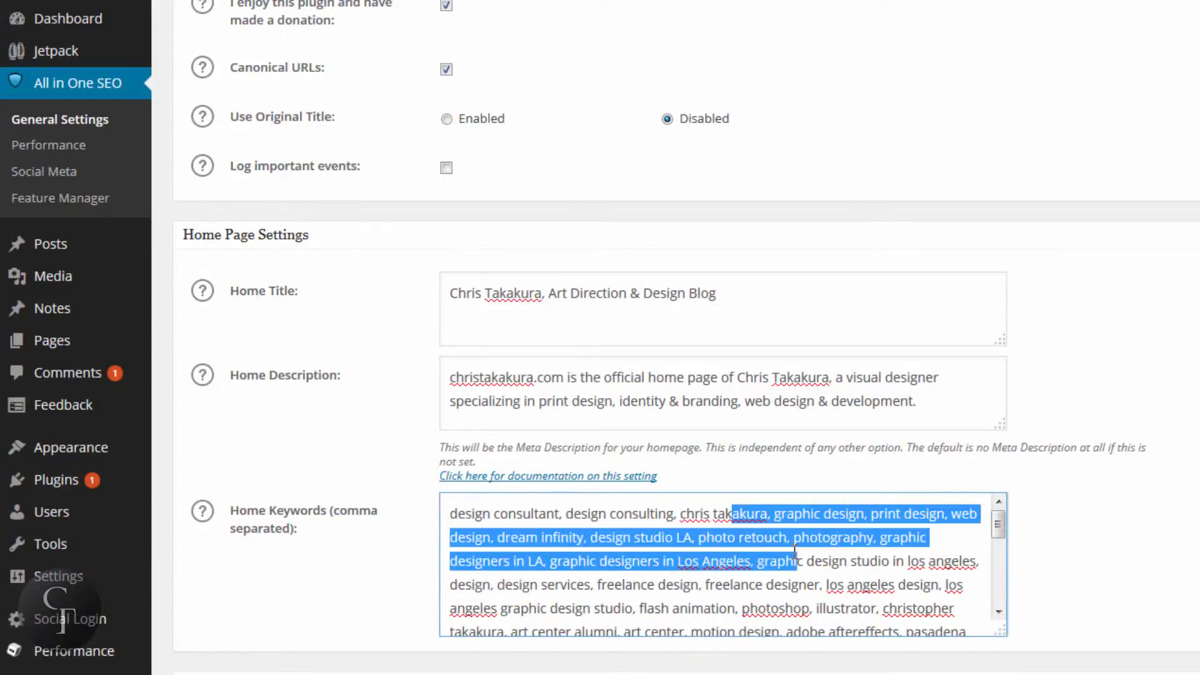
{"action": "left_click", "coordinate": [800, 554]}
{"action": "mouse_move", "coordinate": [998, 528]}
{"action": "left_mouse_down"}
{"action": "mouse_move", "coordinate": [1002, 614]}
{"action": "mouse_move", "coordinate": [998, 526]}
{"action": "left_mouse_up"}
{"action": "left_click", "coordinate": [951, 598]}
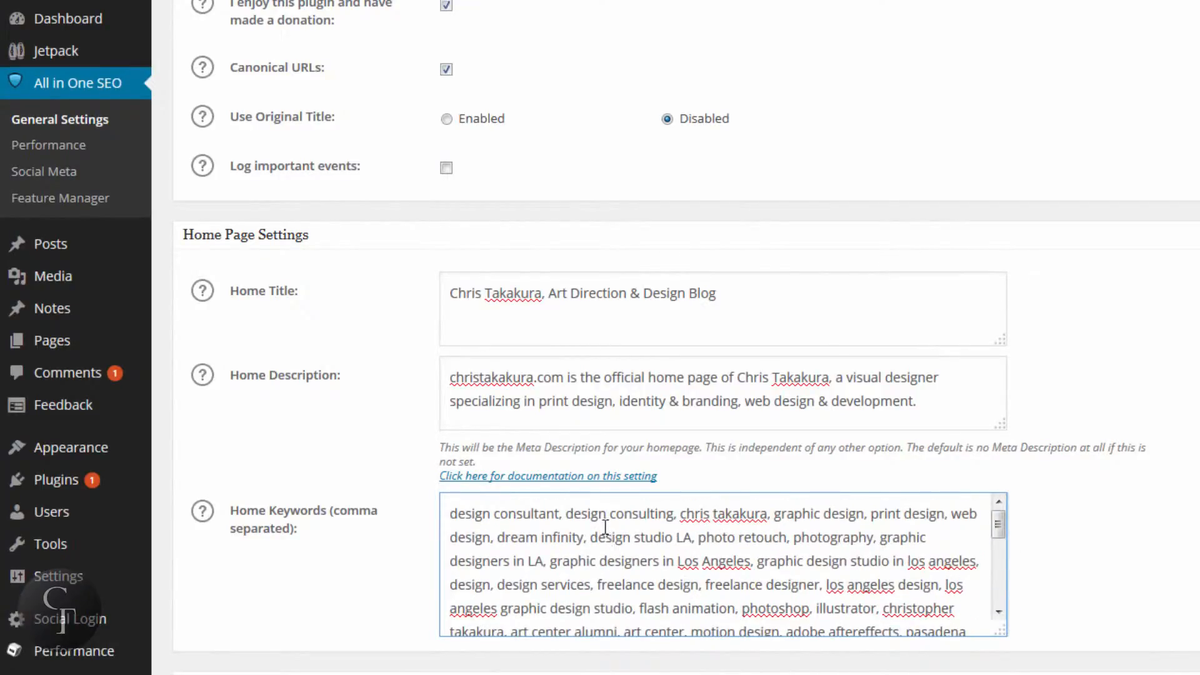
{"action": "scroll", "coordinate": [612, 526], "scroll_direction": "down", "scroll_amount": 4}
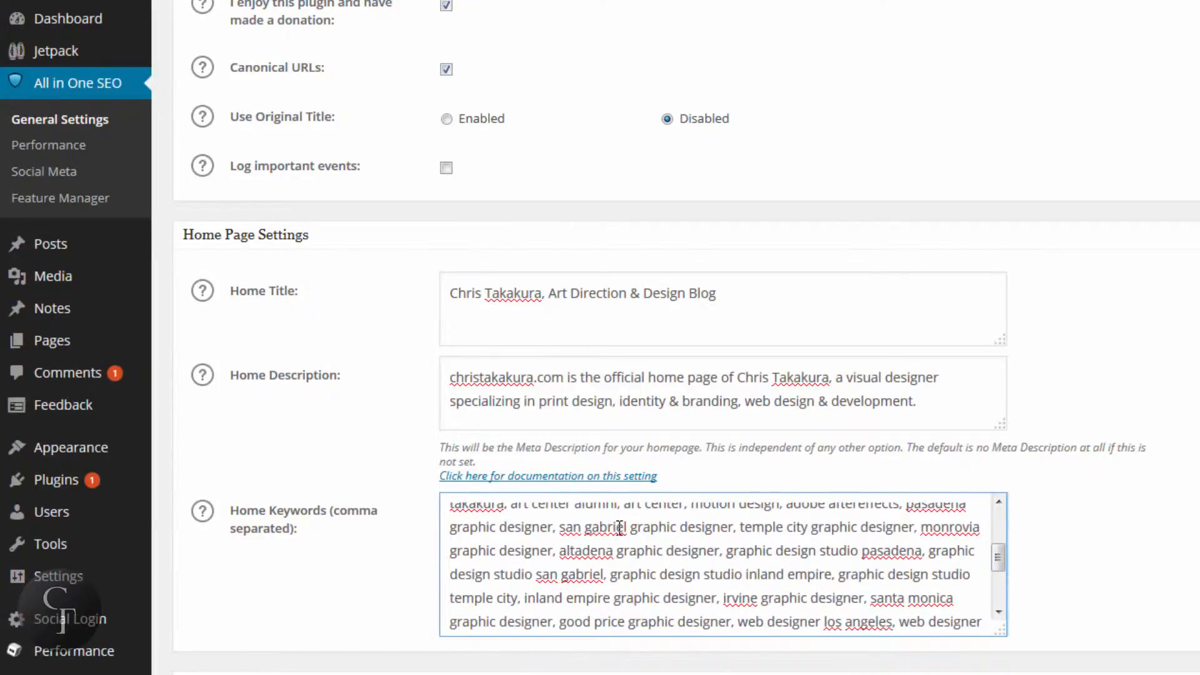
{"action": "scroll", "coordinate": [621, 528], "scroll_direction": "down", "scroll_amount": 2}
{"action": "scroll", "coordinate": [647, 556], "scroll_direction": "up", "scroll_amount": 6}
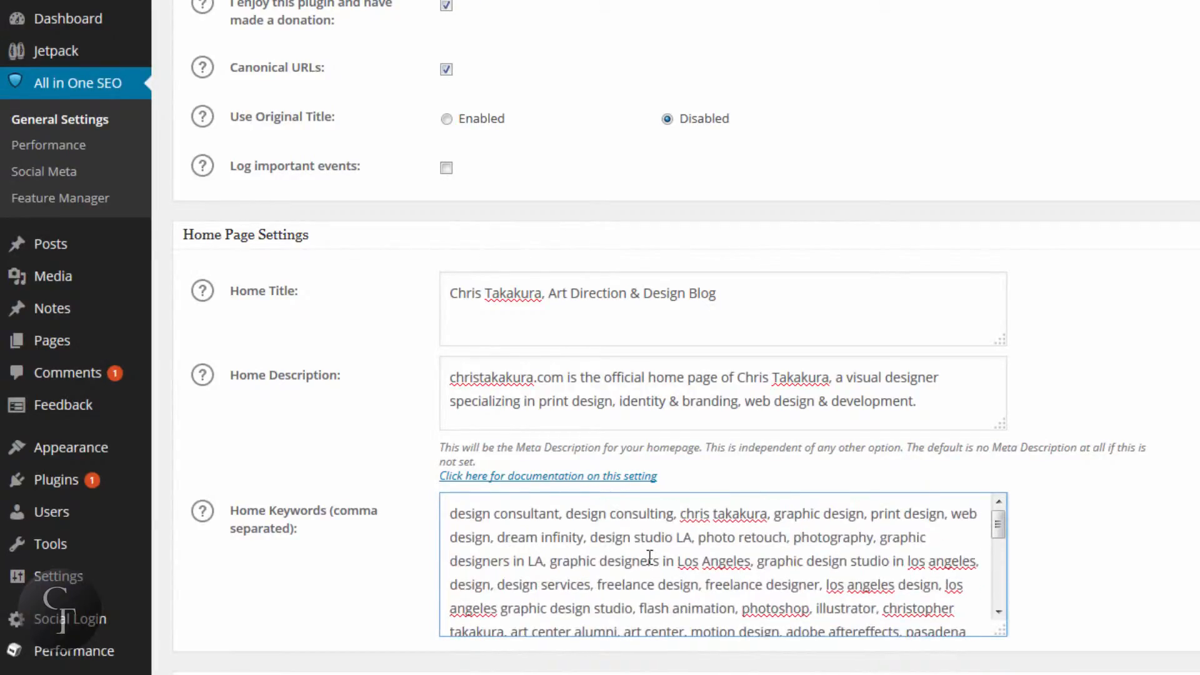
Step: Leave the plugin options for the list of all posts and look through the posts' categories and tags
{"action": "scroll", "coordinate": [649, 556], "scroll_direction": "up", "scroll_amount": 5}
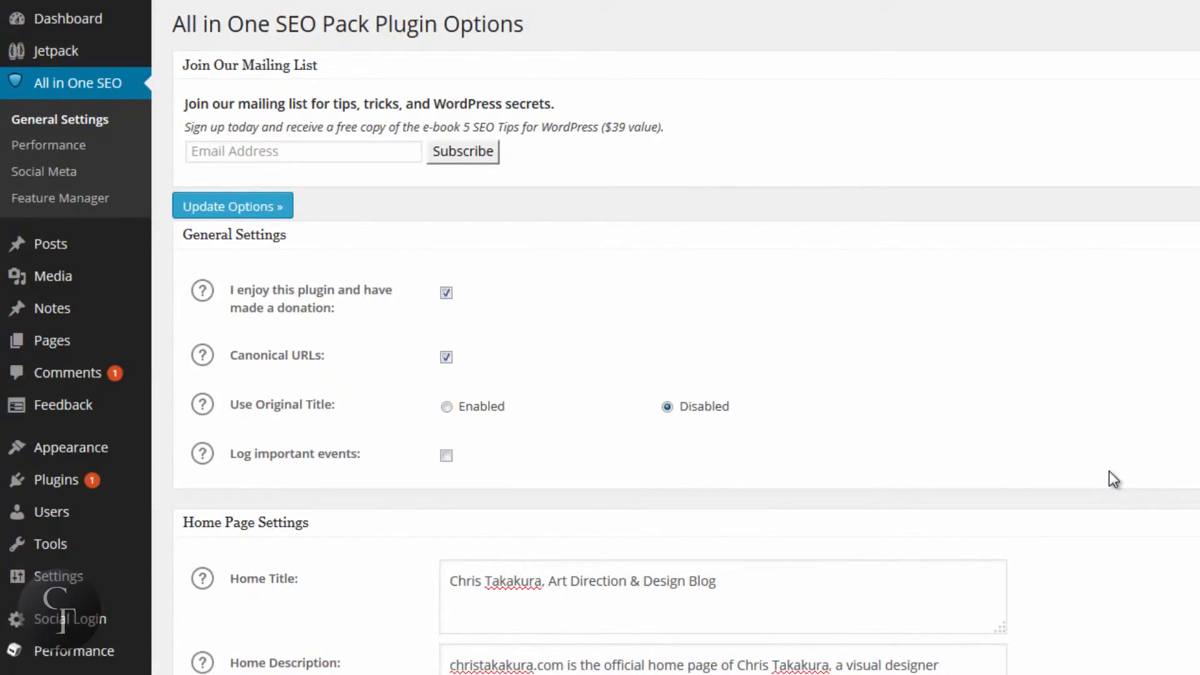
{"action": "scroll", "coordinate": [1108, 471], "scroll_direction": "down", "scroll_amount": 7}
{"action": "scroll", "coordinate": [1108, 470], "scroll_direction": "up", "scroll_amount": 7}
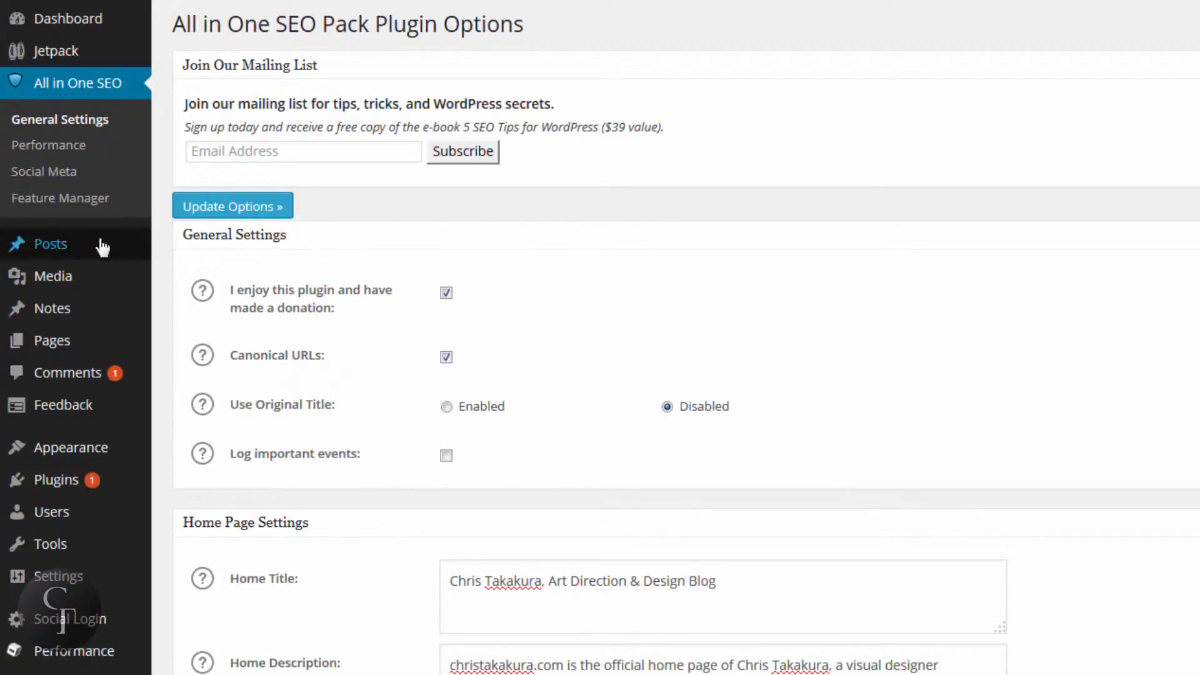
{"action": "mouse_move", "coordinate": [55, 243]}
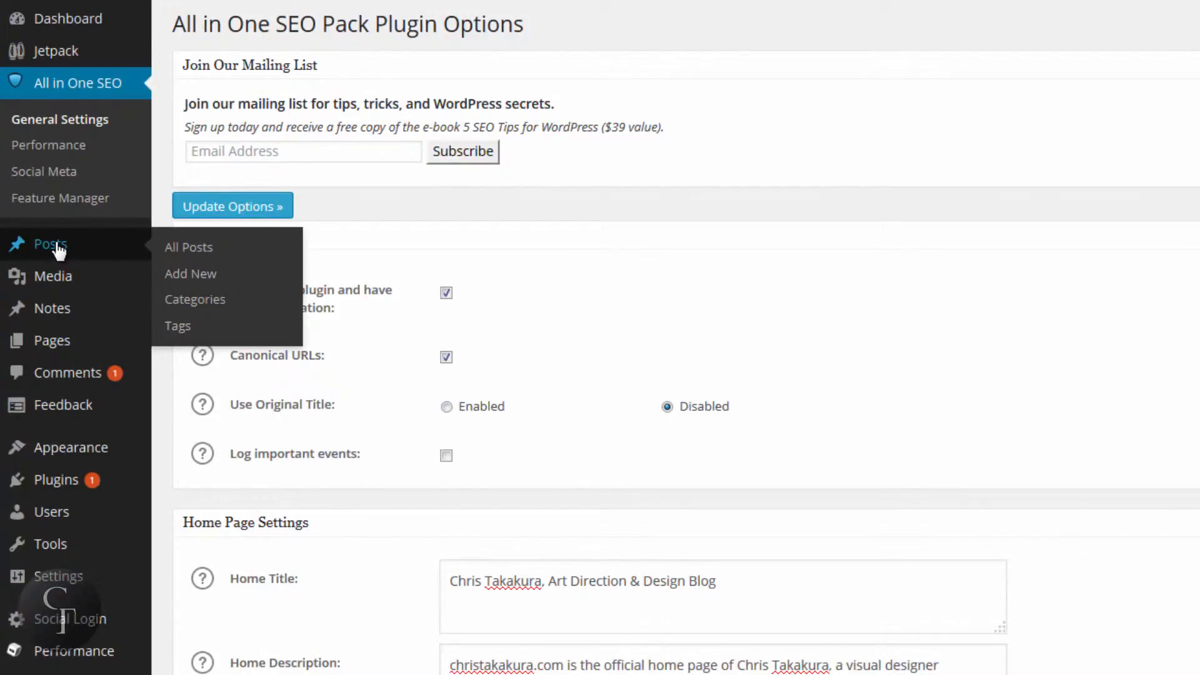
{"action": "left_click", "coordinate": [59, 248]}
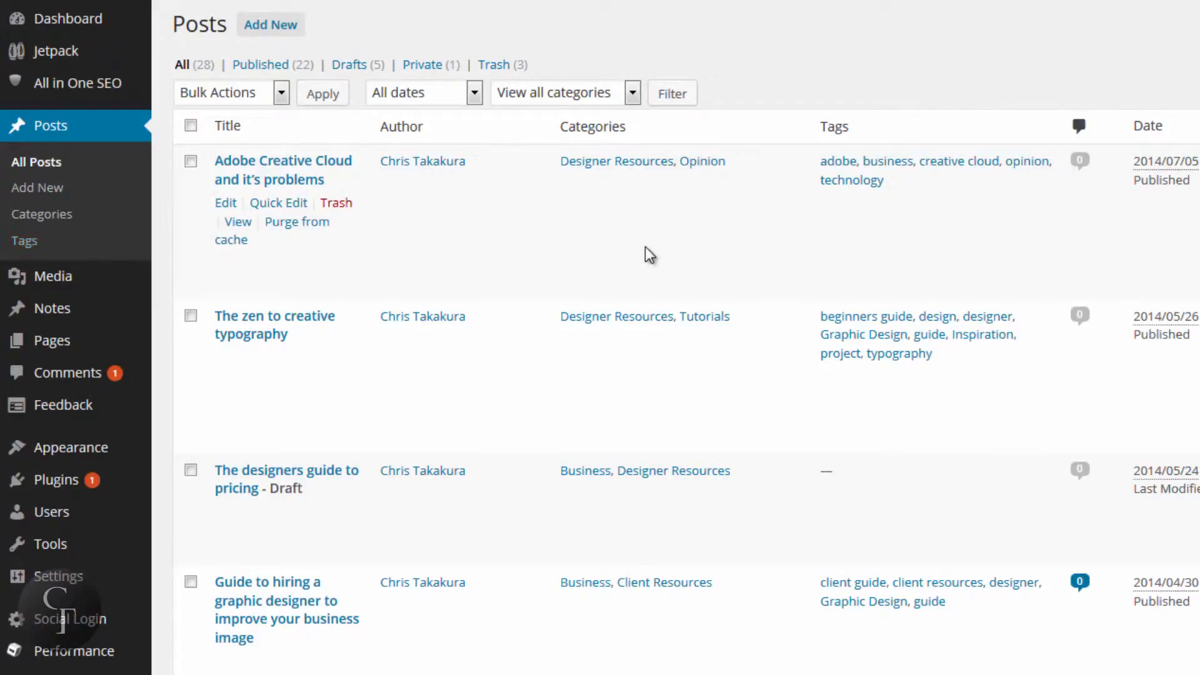
{"action": "scroll", "coordinate": [644, 247], "scroll_direction": "down", "scroll_amount": 15}
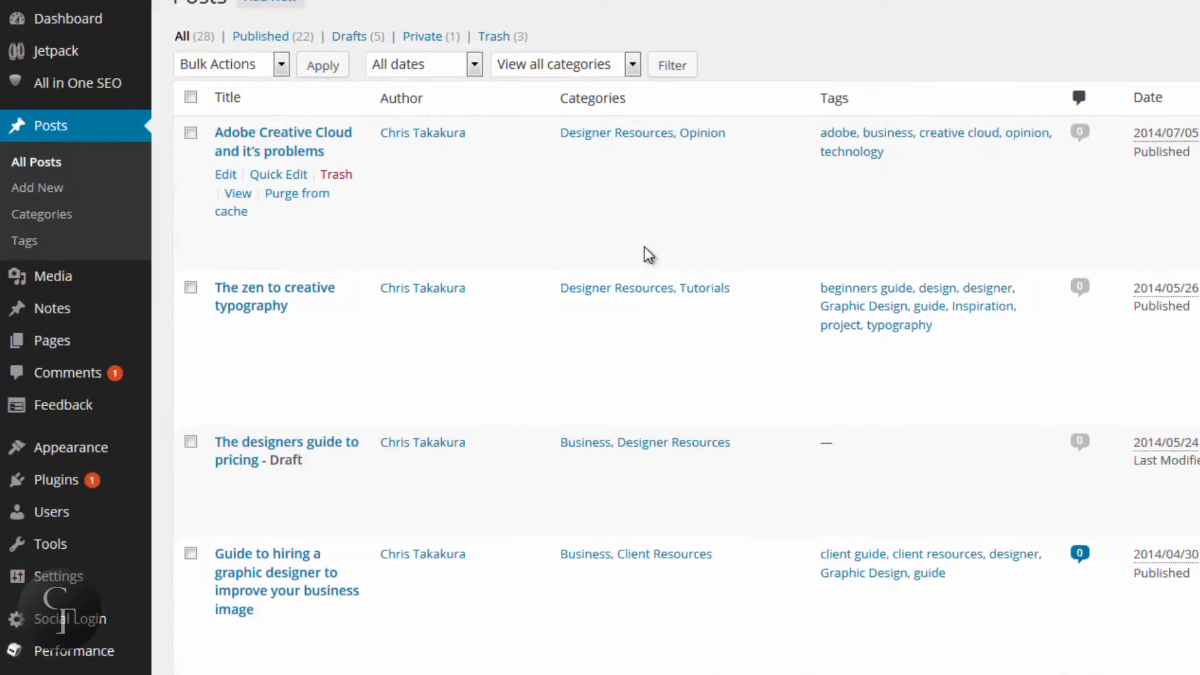
{"action": "scroll", "coordinate": [644, 247], "scroll_direction": "down", "scroll_amount": 9}
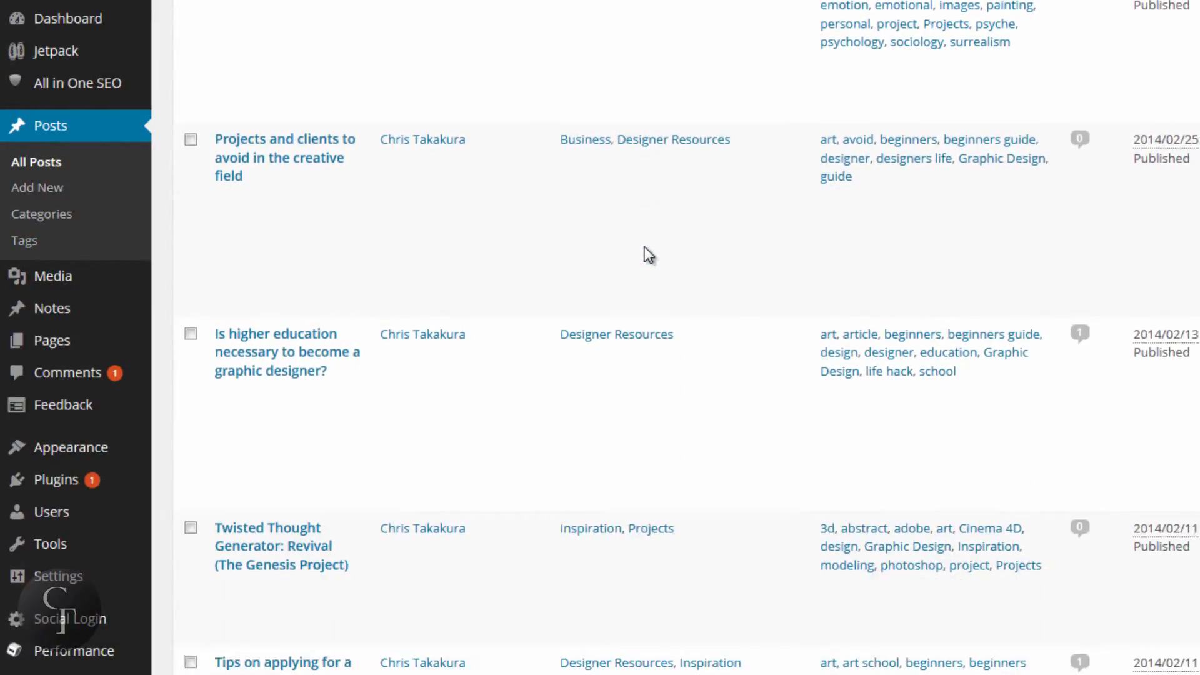
{"action": "scroll", "coordinate": [644, 247], "scroll_direction": "up", "scroll_amount": 20}
{"action": "scroll", "coordinate": [646, 255], "scroll_direction": "up", "scroll_amount": 4}
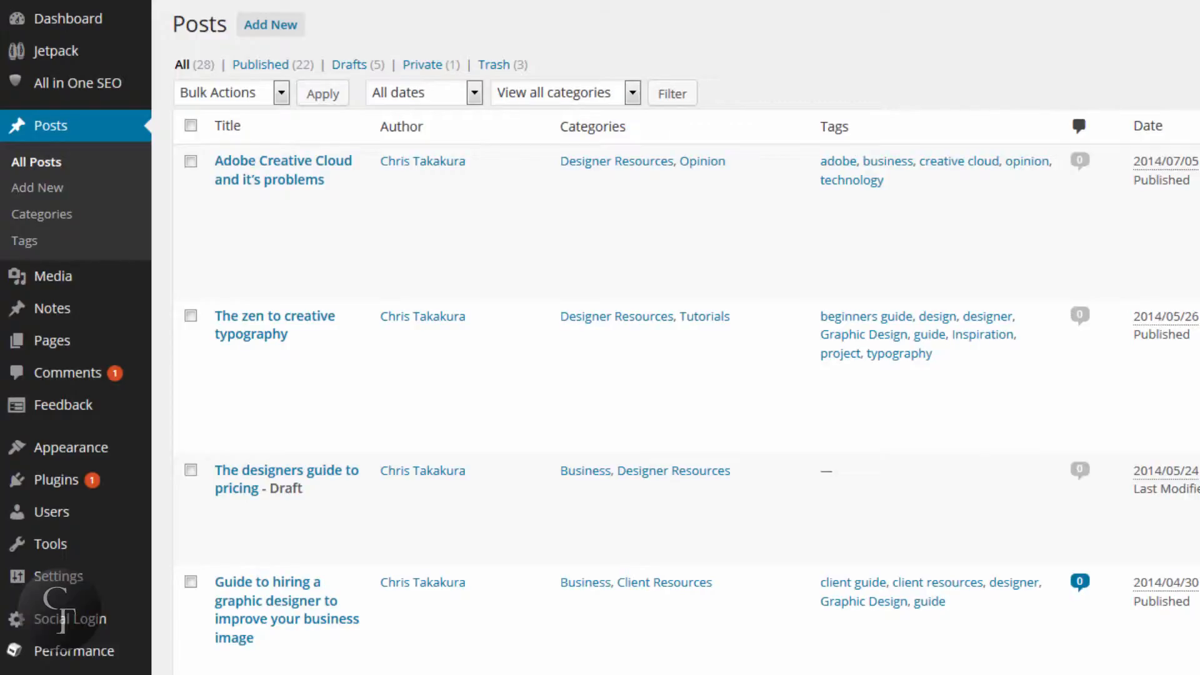
Step: Open the post "Adobe Creative Cloud and it's problems" for editing and go to its All in One SEO Pack section
{"action": "mouse_move", "coordinate": [283, 213]}
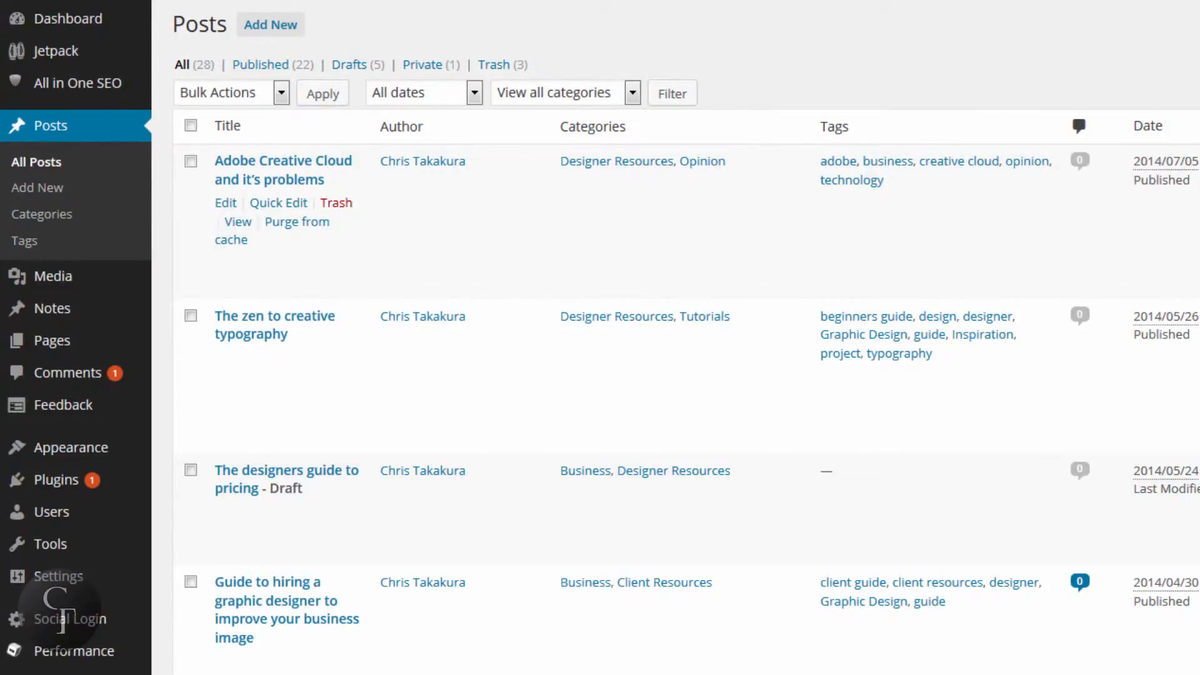
{"action": "mouse_move", "coordinate": [637, 231]}
{"action": "left_click", "coordinate": [223, 205]}
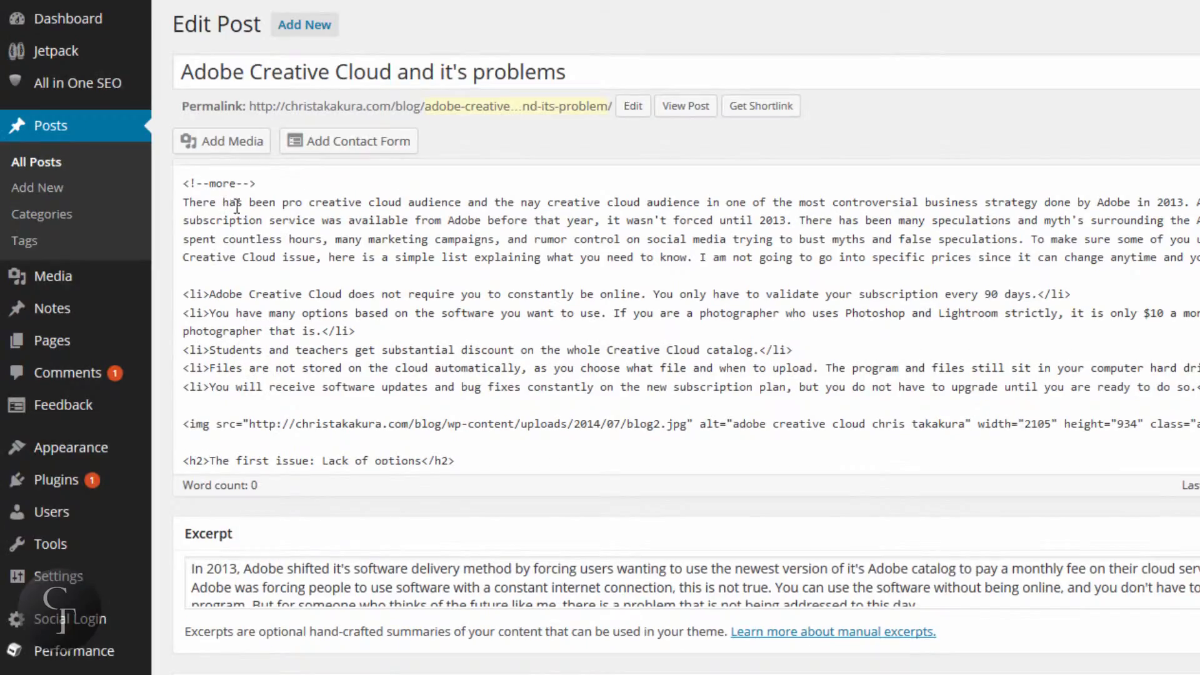
{"action": "scroll", "coordinate": [1062, 134], "scroll_direction": "down", "scroll_amount": 10}
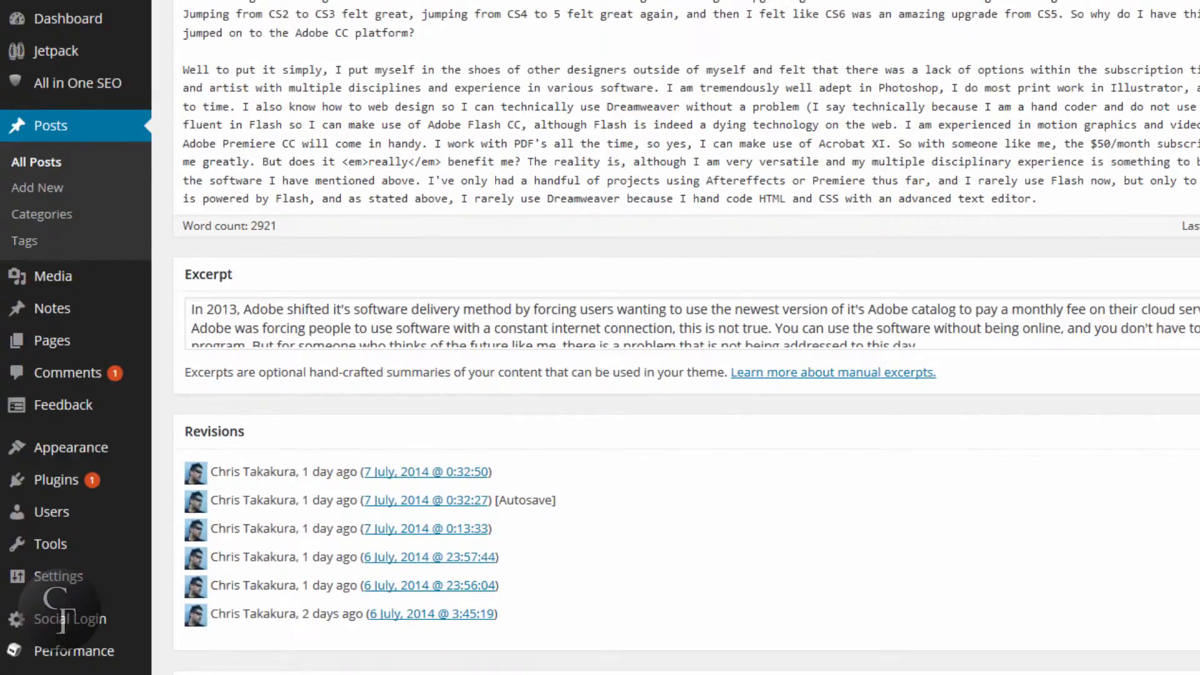
{"action": "scroll", "coordinate": [686, 339], "scroll_direction": "up", "scroll_amount": 5}
{"action": "scroll", "coordinate": [686, 340], "scroll_direction": "down", "scroll_amount": 5}
{"action": "scroll", "coordinate": [686, 339], "scroll_direction": "down", "scroll_amount": 2}
{"action": "left_click", "coordinate": [1138, 166]}
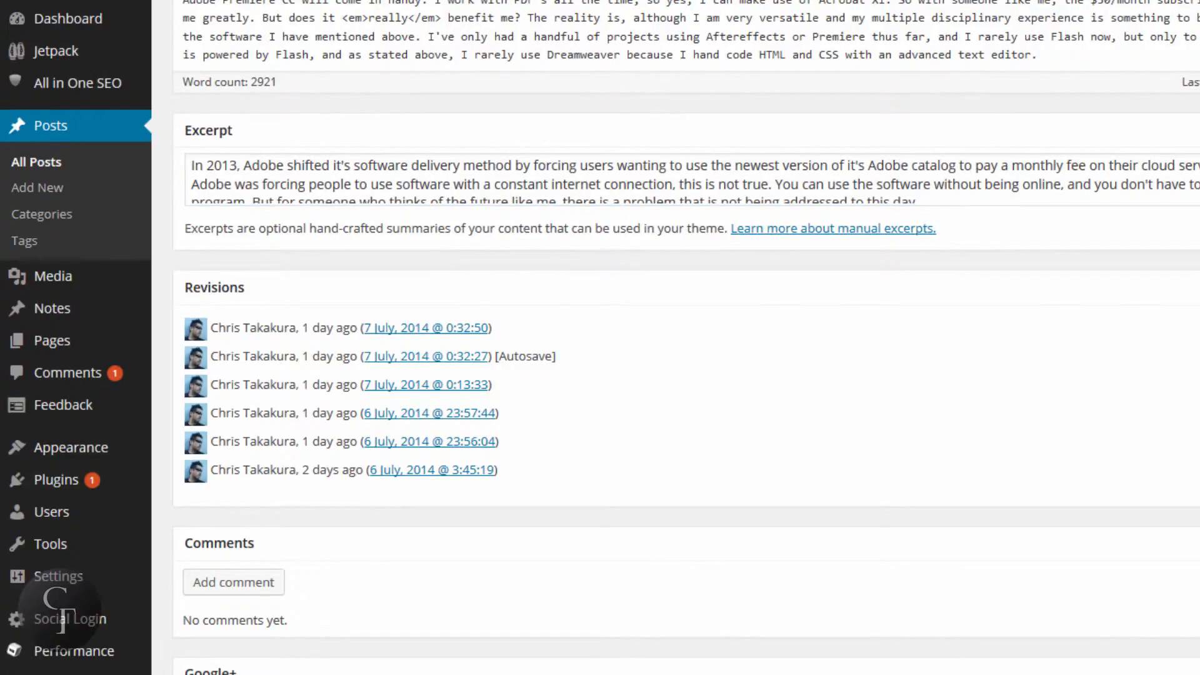
{"action": "scroll", "coordinate": [686, 339], "scroll_direction": "down", "scroll_amount": 4}
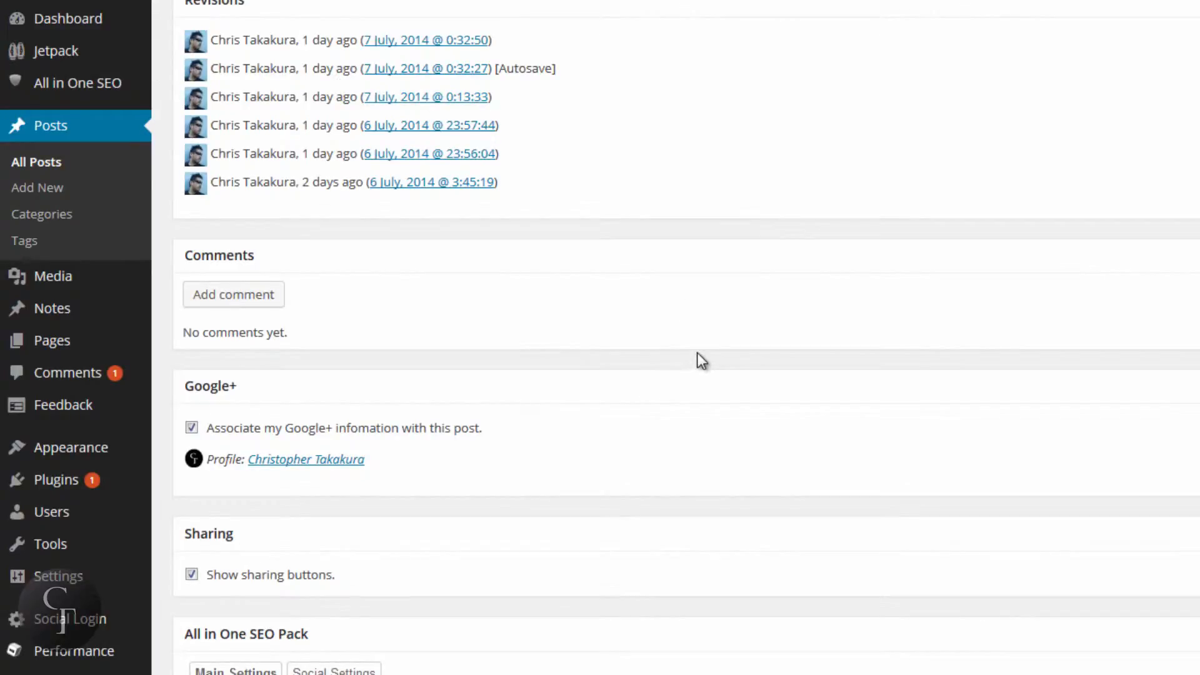
{"action": "scroll", "coordinate": [702, 361], "scroll_direction": "down", "scroll_amount": 2}
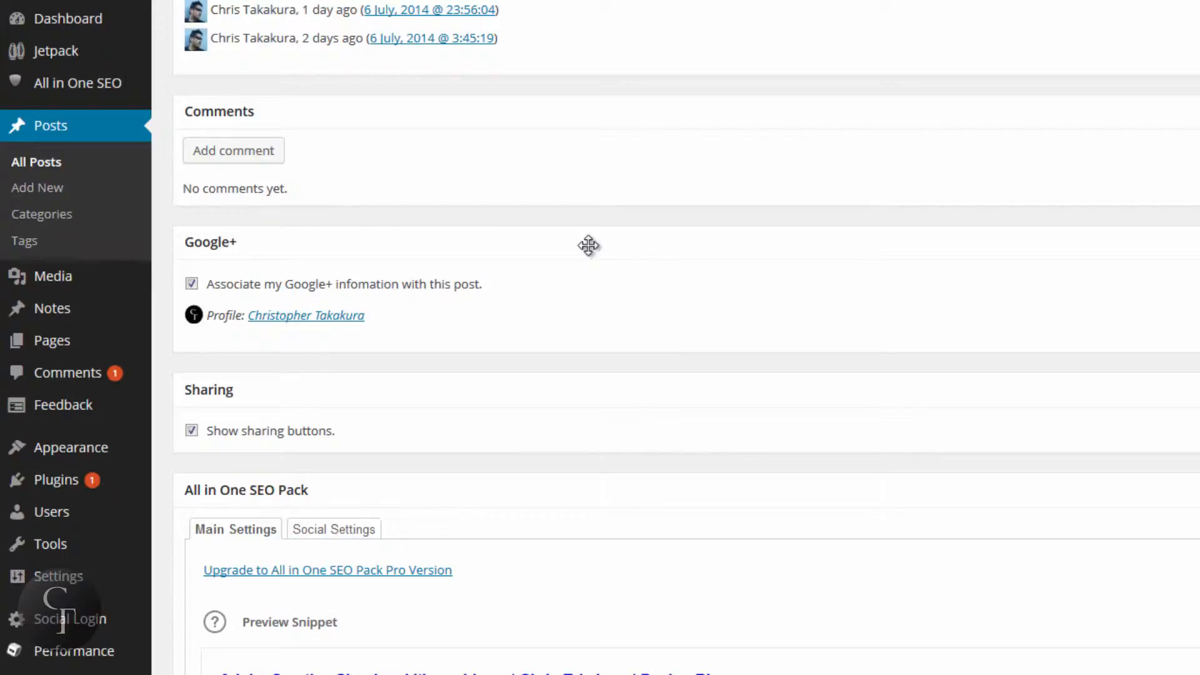
Step: Examine the post's preview snippet, its SEO title and the title's character count against the recommended maximum
{"action": "scroll", "coordinate": [588, 245], "scroll_direction": "down", "scroll_amount": 2}
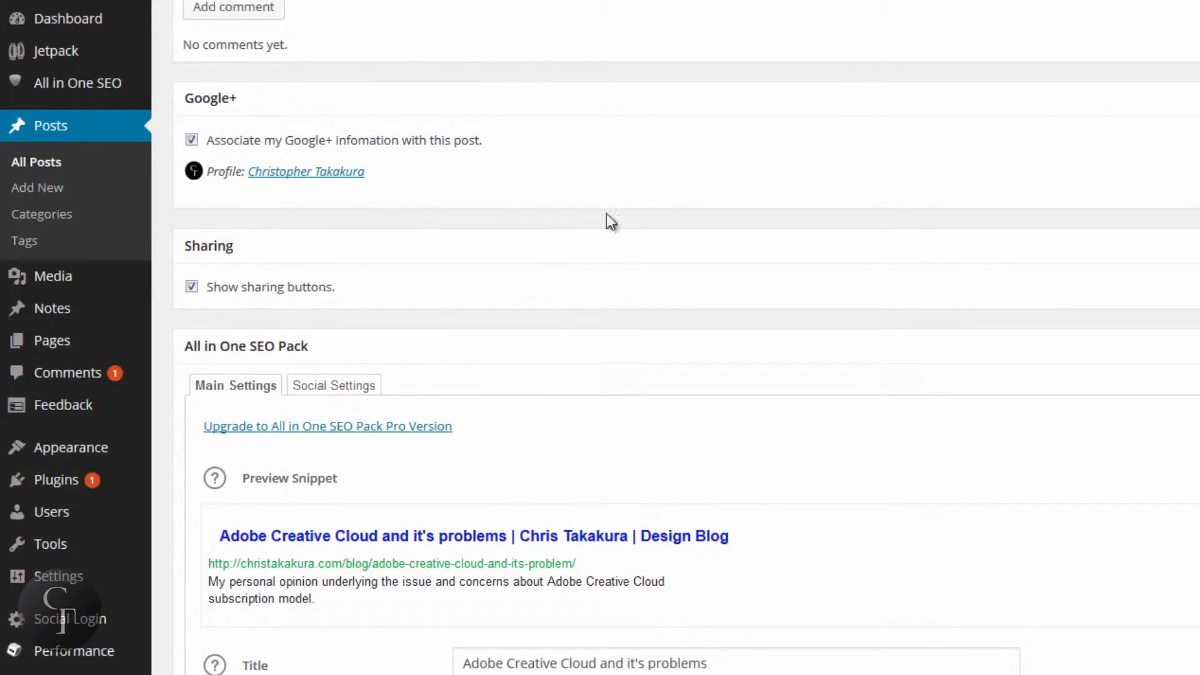
{"action": "scroll", "coordinate": [640, 235], "scroll_direction": "down", "scroll_amount": 4}
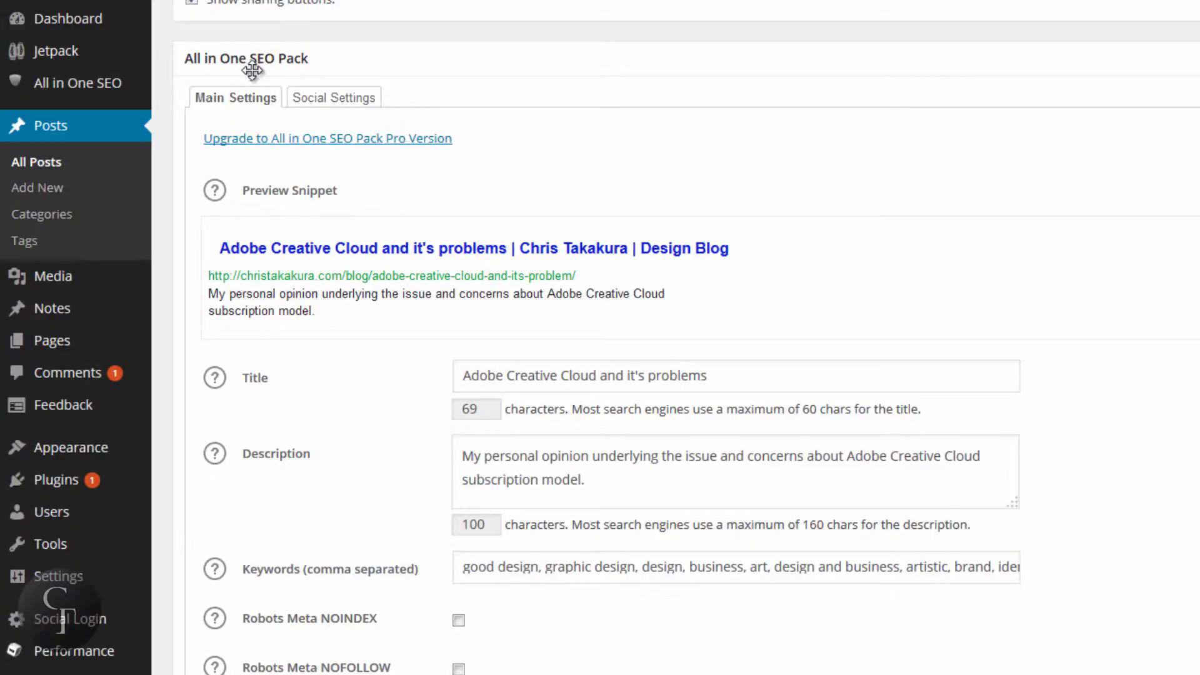
{"action": "scroll", "coordinate": [1143, 267], "scroll_direction": "down", "scroll_amount": 2}
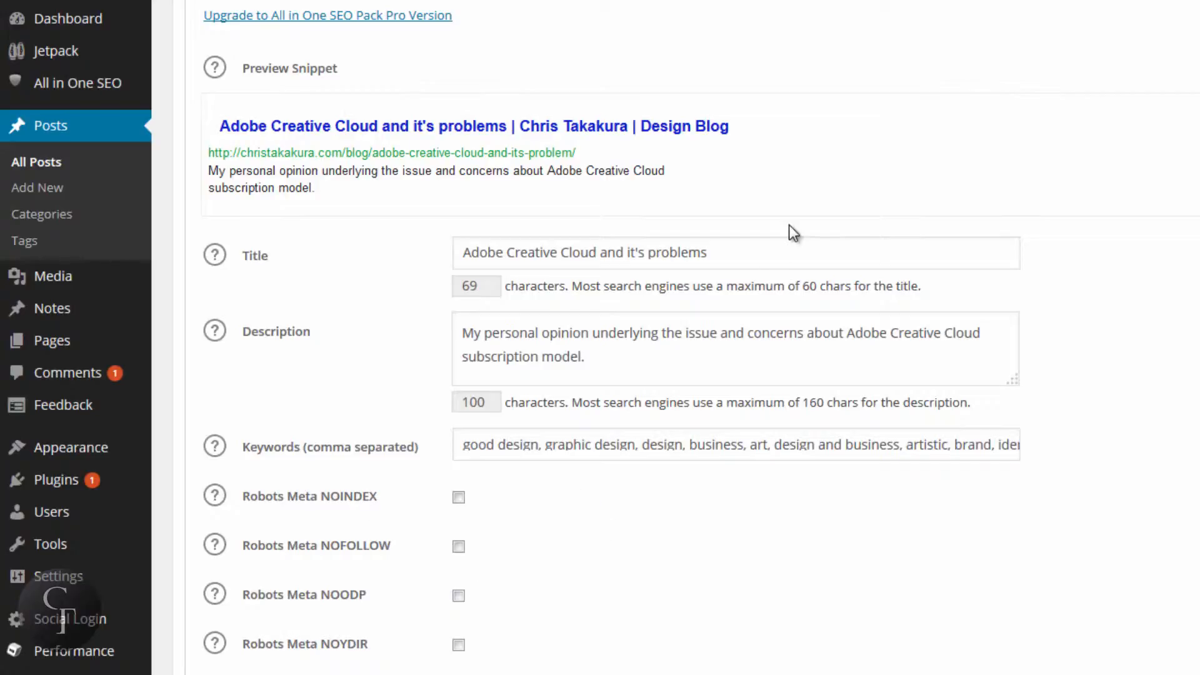
{"action": "left_click", "coordinate": [769, 254]}
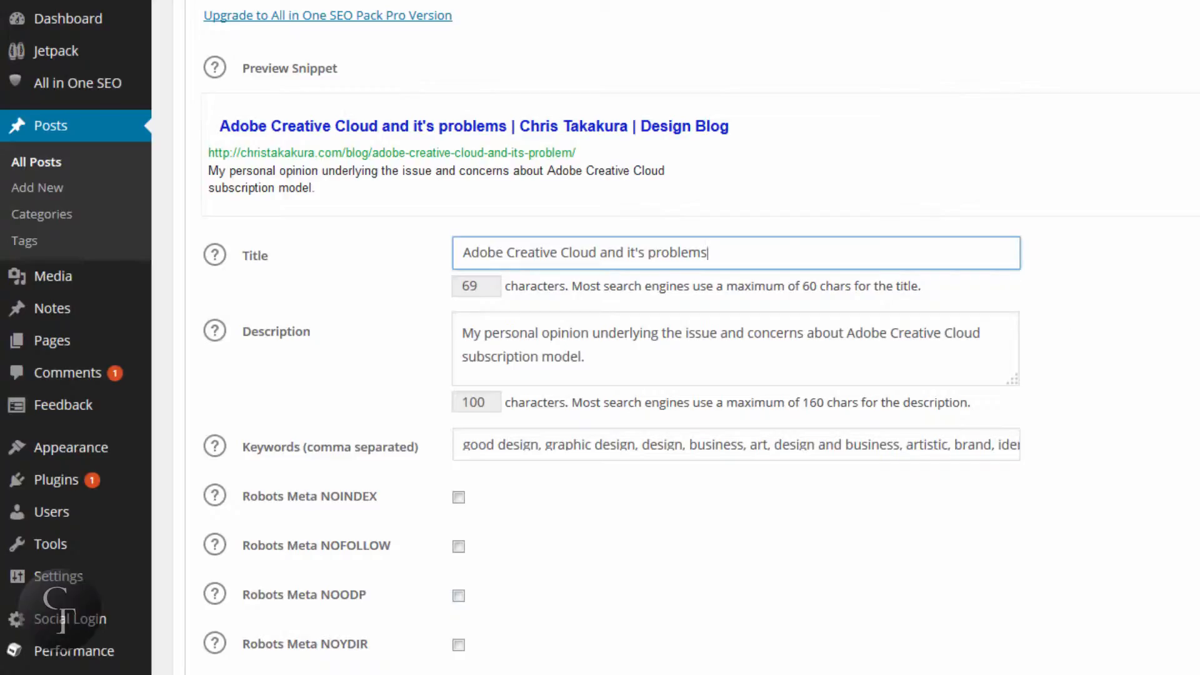
{"action": "left_click_drag", "start_coordinate": [736, 256], "coordinate": [459, 252]}
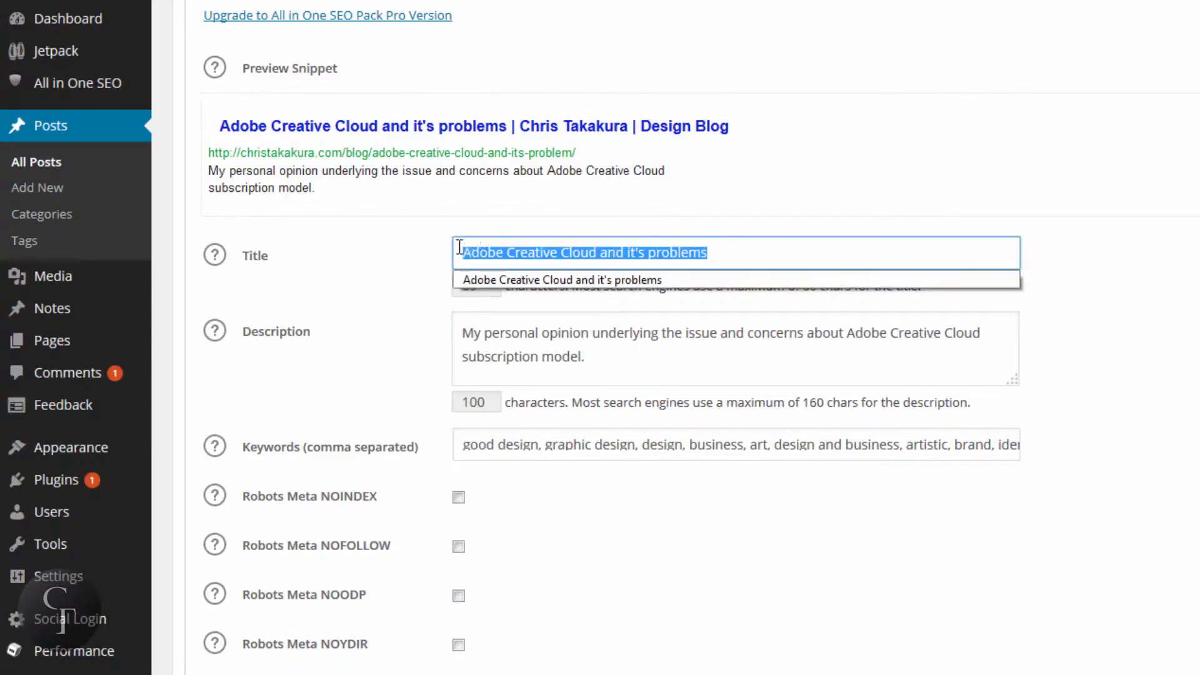
{"action": "left_click", "coordinate": [761, 250]}
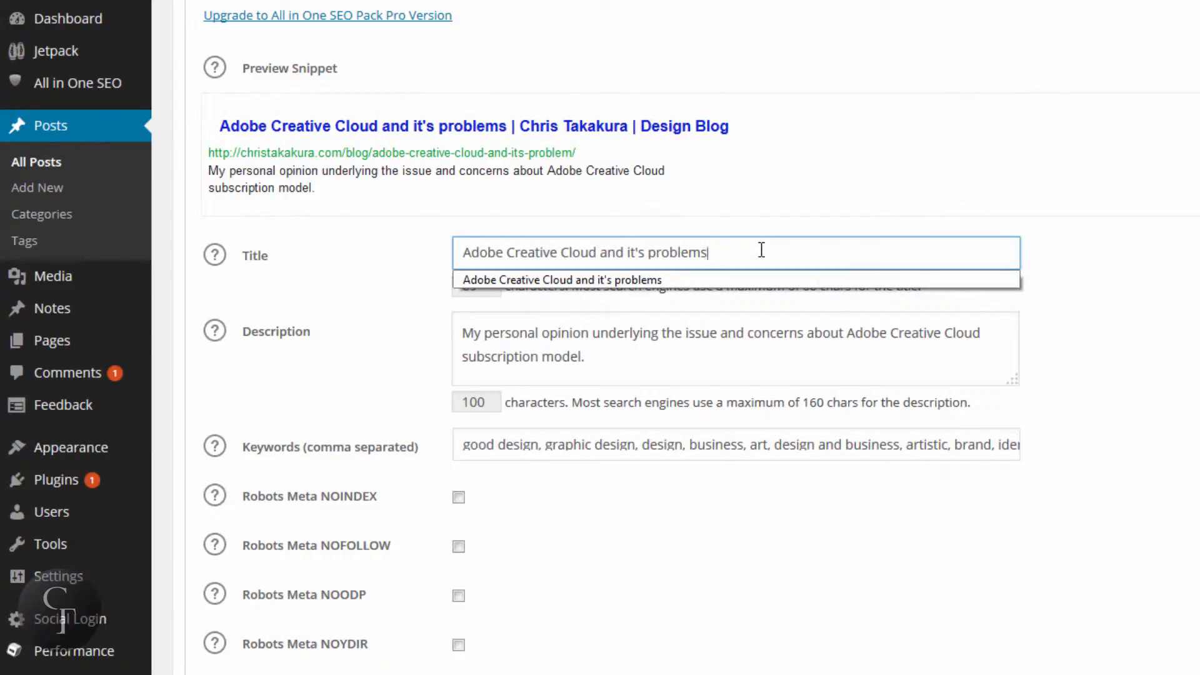
{"action": "left_click", "coordinate": [761, 250]}
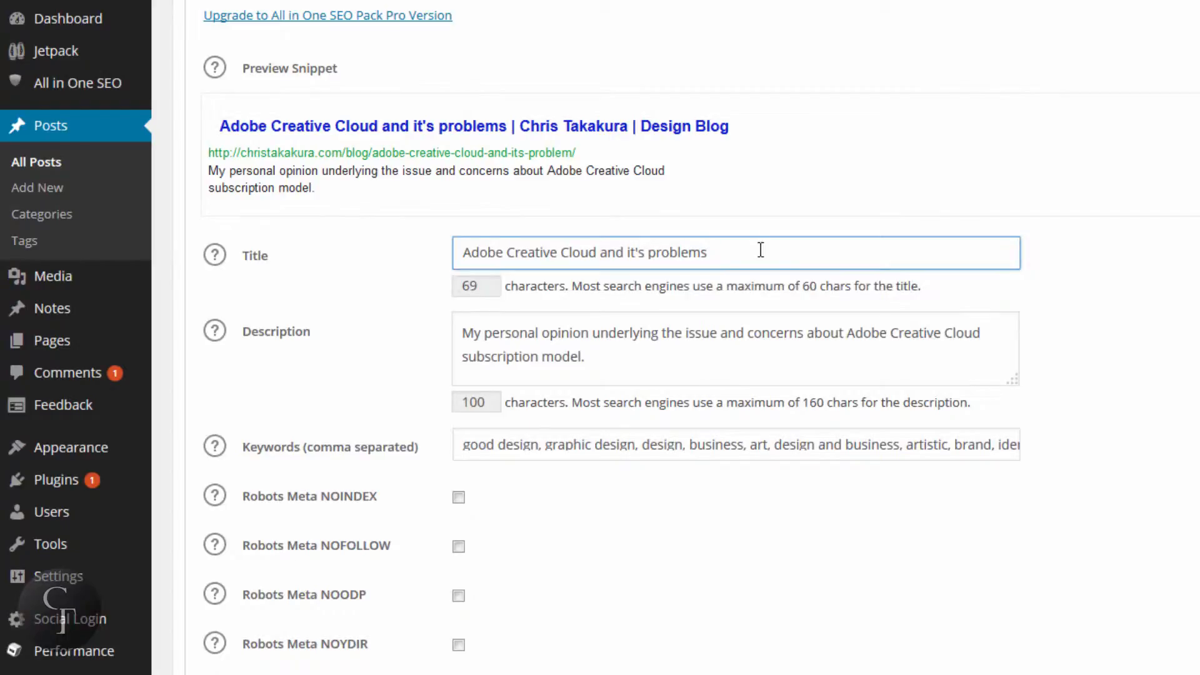
{"action": "triple_click", "coordinate": [517, 256]}
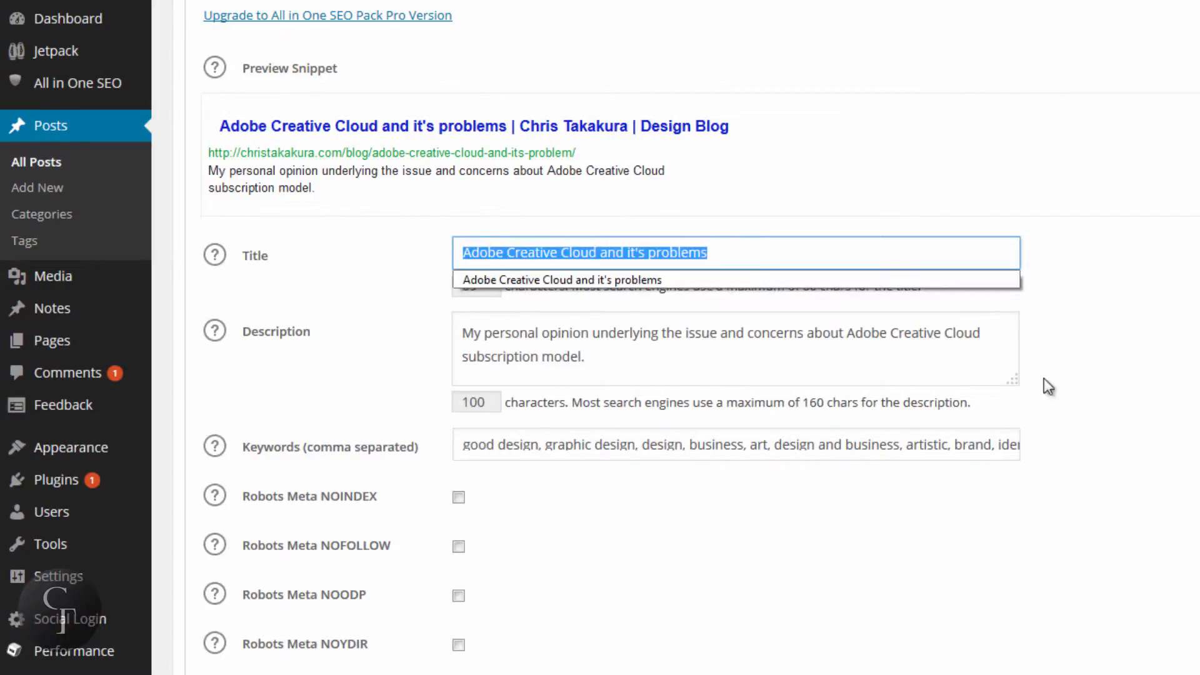
{"action": "left_click", "coordinate": [1091, 372]}
{"action": "left_click", "coordinate": [743, 258]}
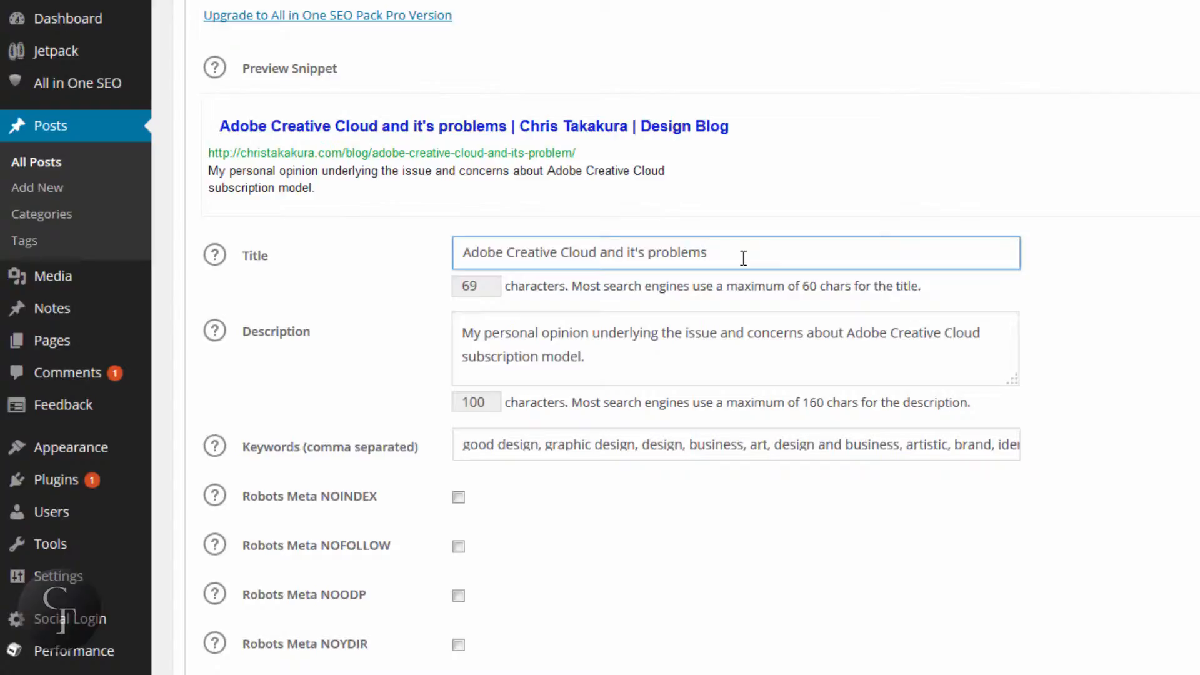
{"action": "left_click_drag", "start_coordinate": [490, 289], "coordinate": [415, 290]}
{"action": "left_click", "coordinate": [490, 287]}
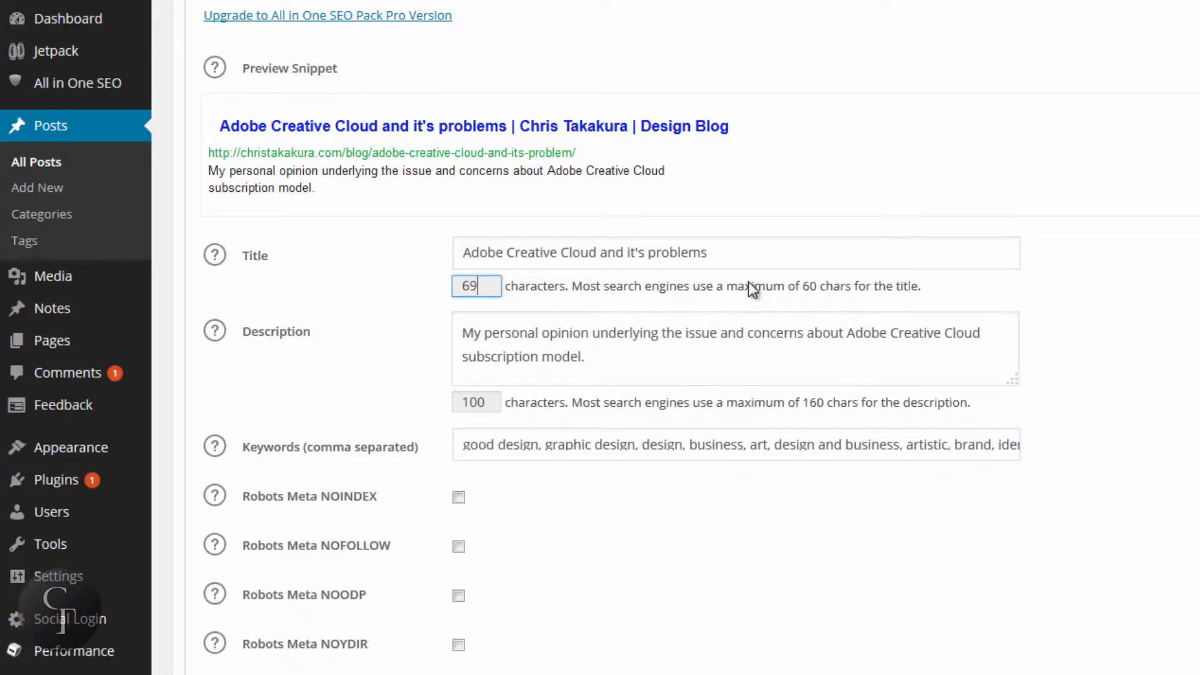
Step: Shorten the post's SEO title to "Adobe Creative Cloud" by removing the words after it
{"action": "left_click", "coordinate": [723, 250]}
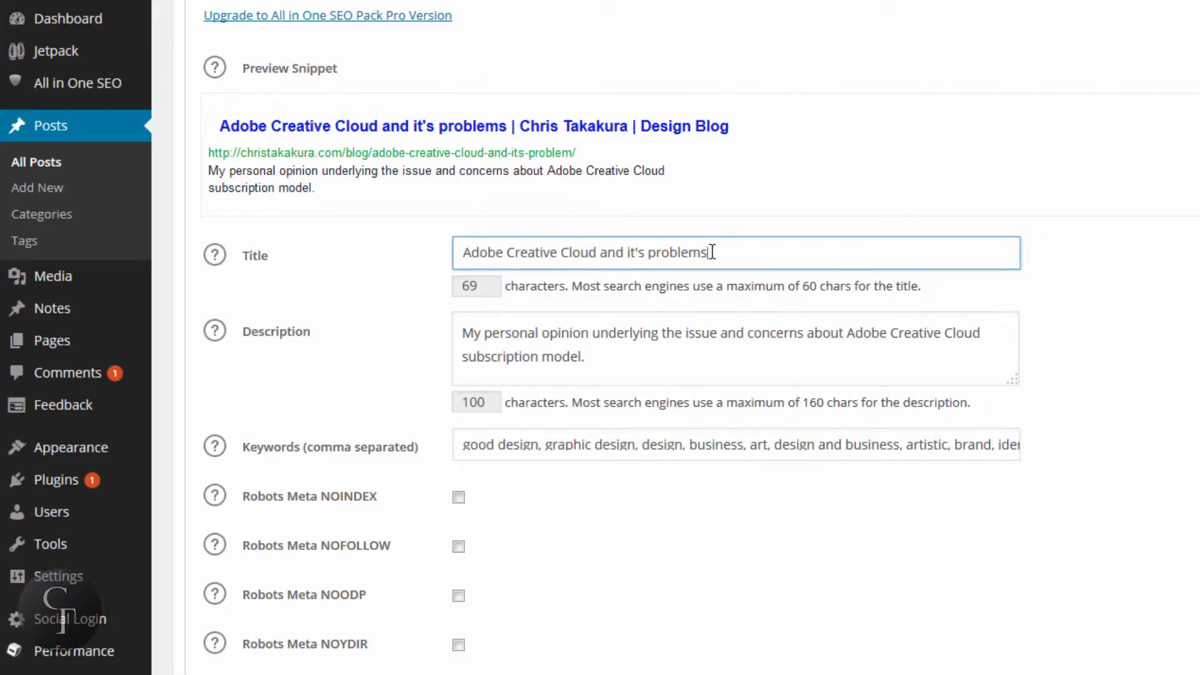
{"action": "left_click_drag", "start_coordinate": [711, 252], "coordinate": [596, 253]}
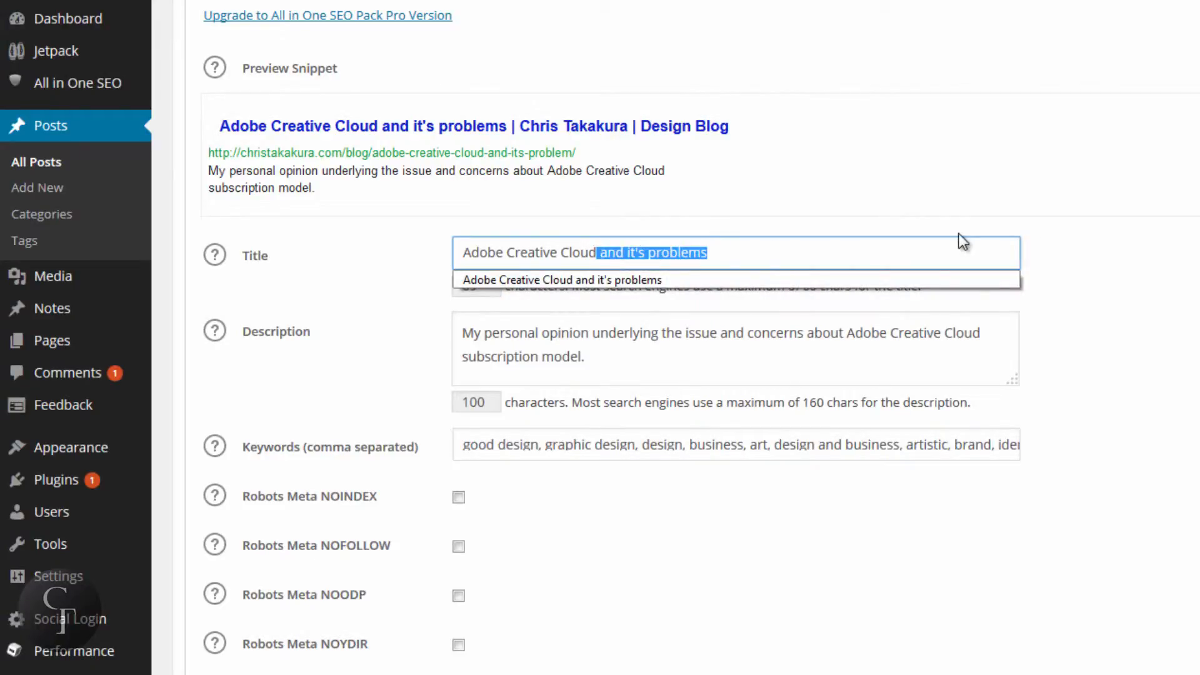
{"action": "key", "text": "BackSpace"}
{"action": "left_click", "coordinate": [1079, 190]}
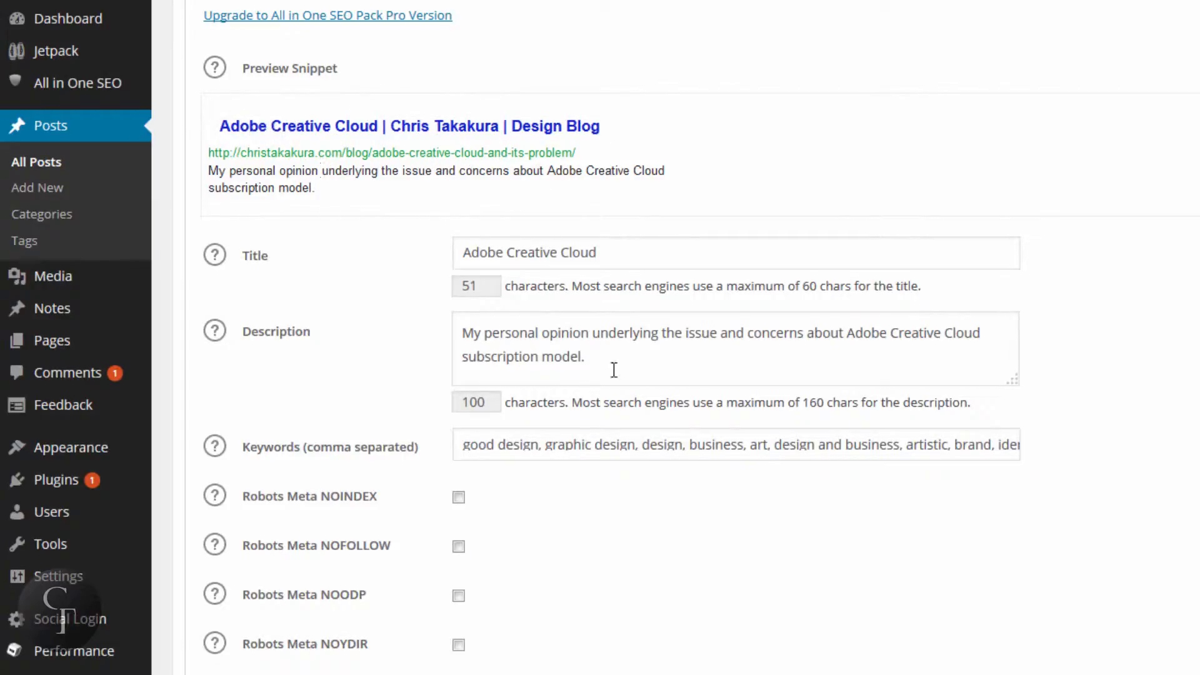
Step: Read through the post's SEO description and its comma-separated keywords
{"action": "left_click", "coordinate": [630, 356]}
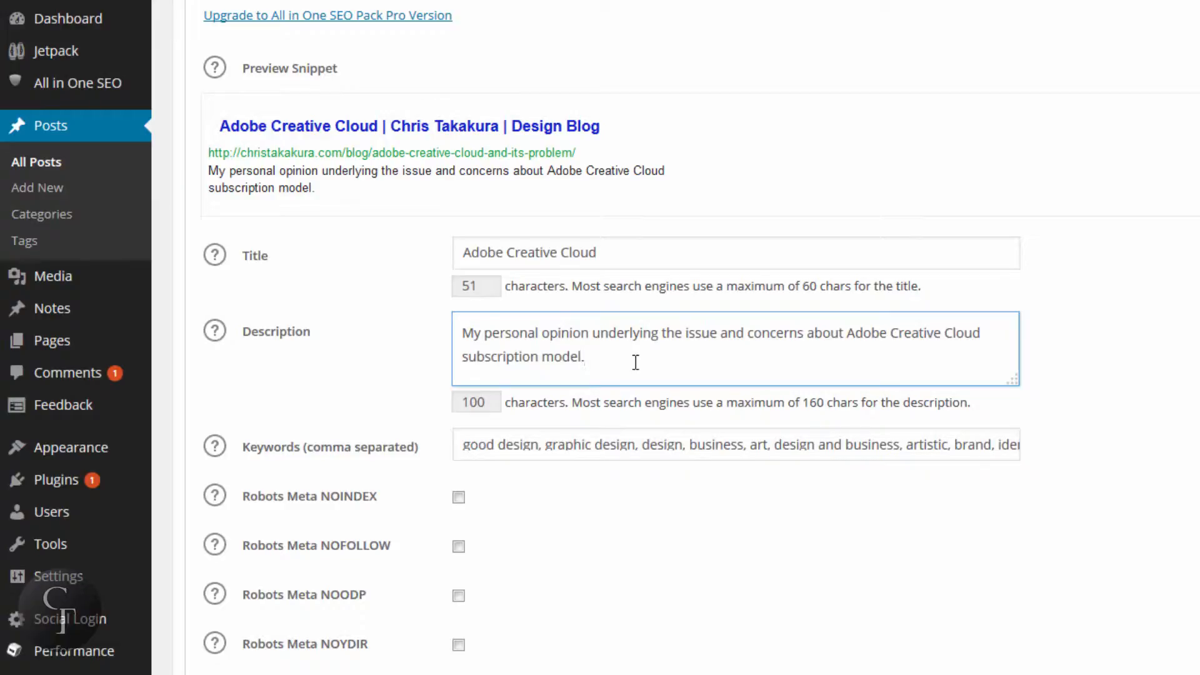
{"action": "left_click_drag", "start_coordinate": [635, 362], "coordinate": [464, 333]}
{"action": "left_click", "coordinate": [465, 333]}
{"action": "left_click", "coordinate": [784, 445]}
{"action": "left_click_drag", "start_coordinate": [762, 445], "coordinate": [896, 445]}
{"action": "left_click", "coordinate": [514, 445]}
{"action": "left_click", "coordinate": [1102, 437]}
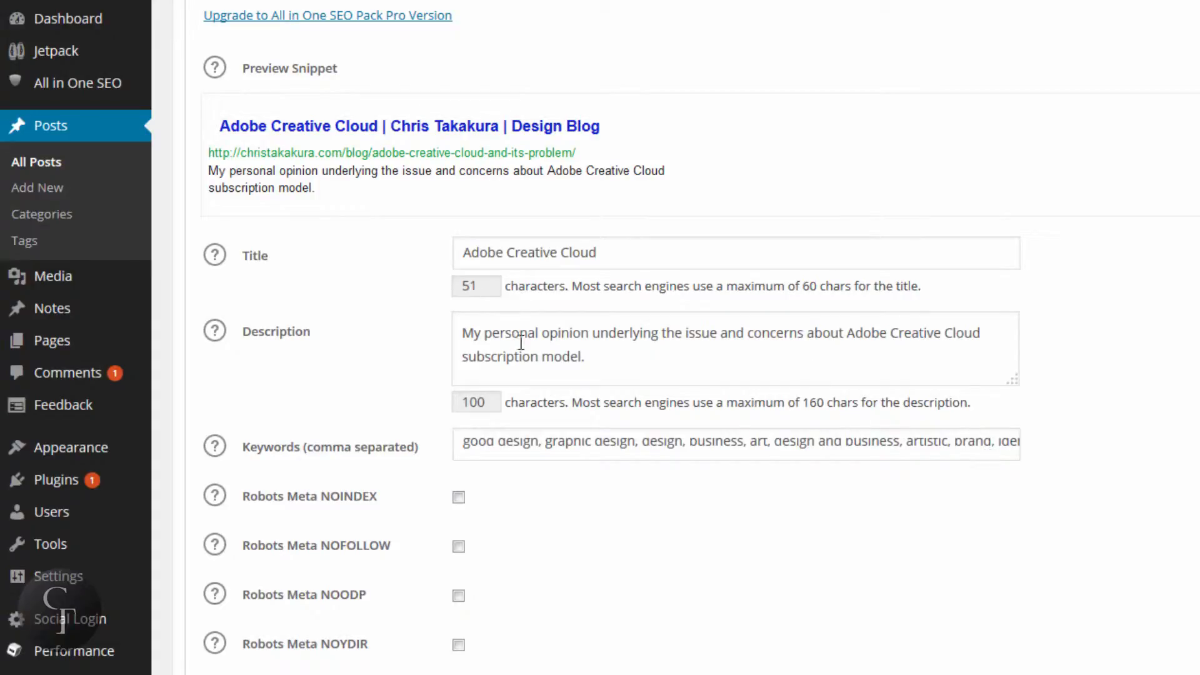
{"action": "left_click", "coordinate": [575, 335]}
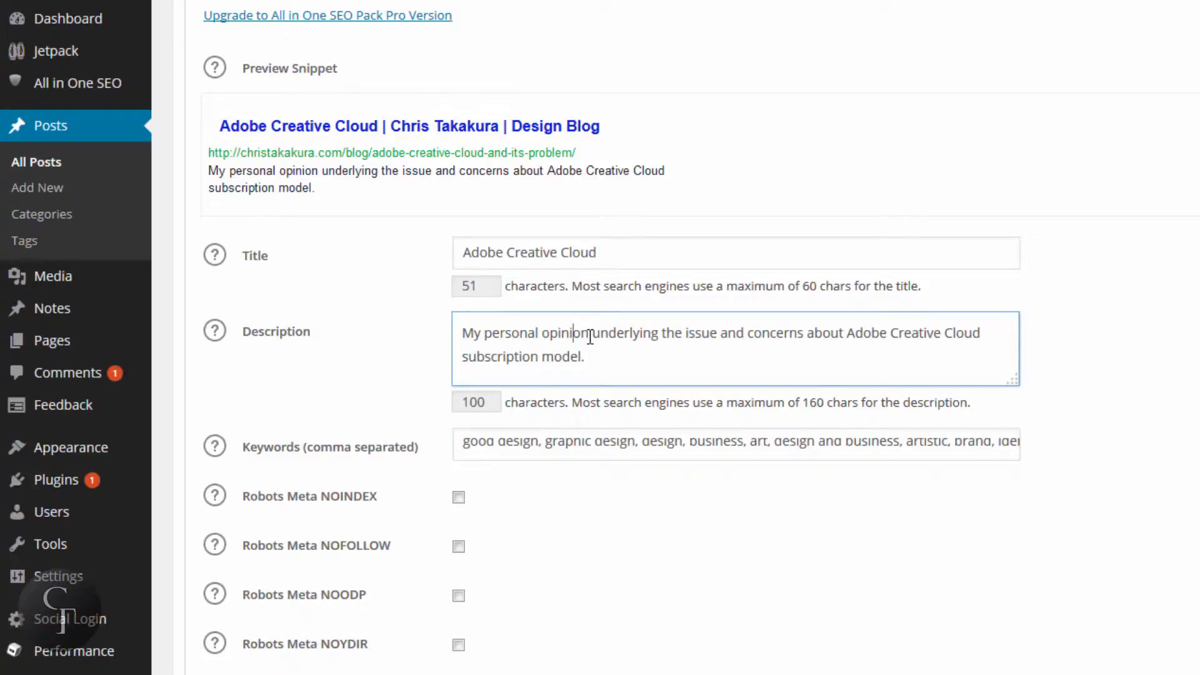
{"action": "left_click", "coordinate": [1032, 315]}
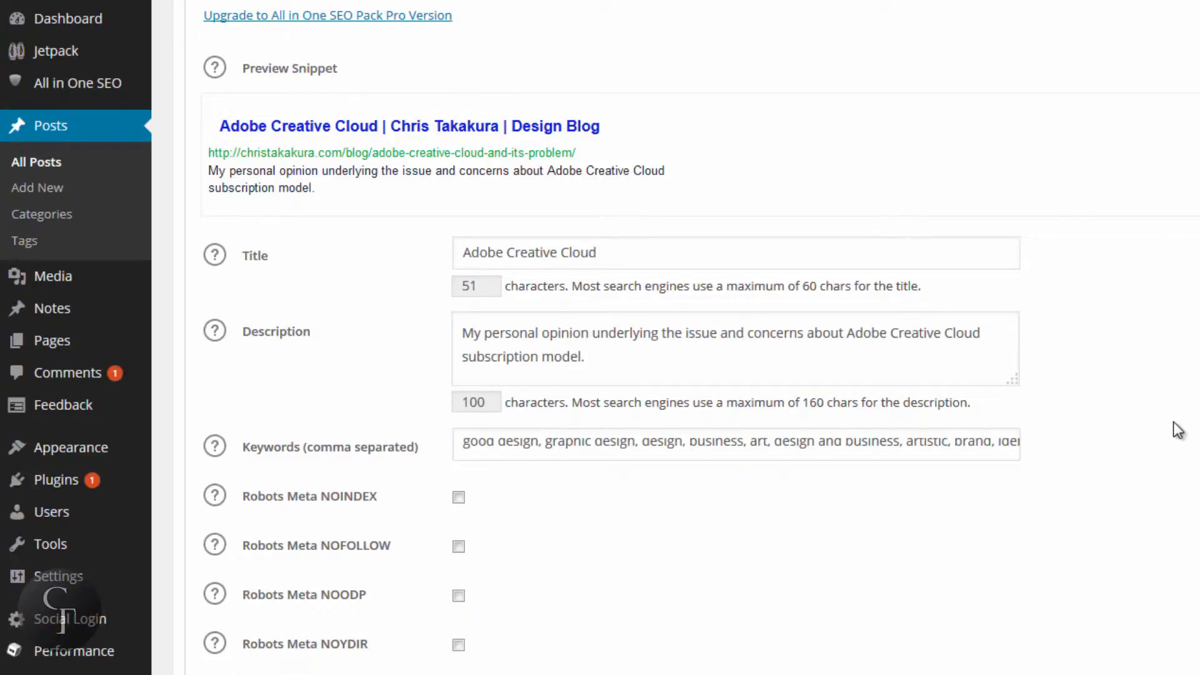
Step: Update the post, choosing to publish it despite the proofreader's suggestions
{"action": "scroll", "coordinate": [1183, 430], "scroll_direction": "up", "scroll_amount": 2}
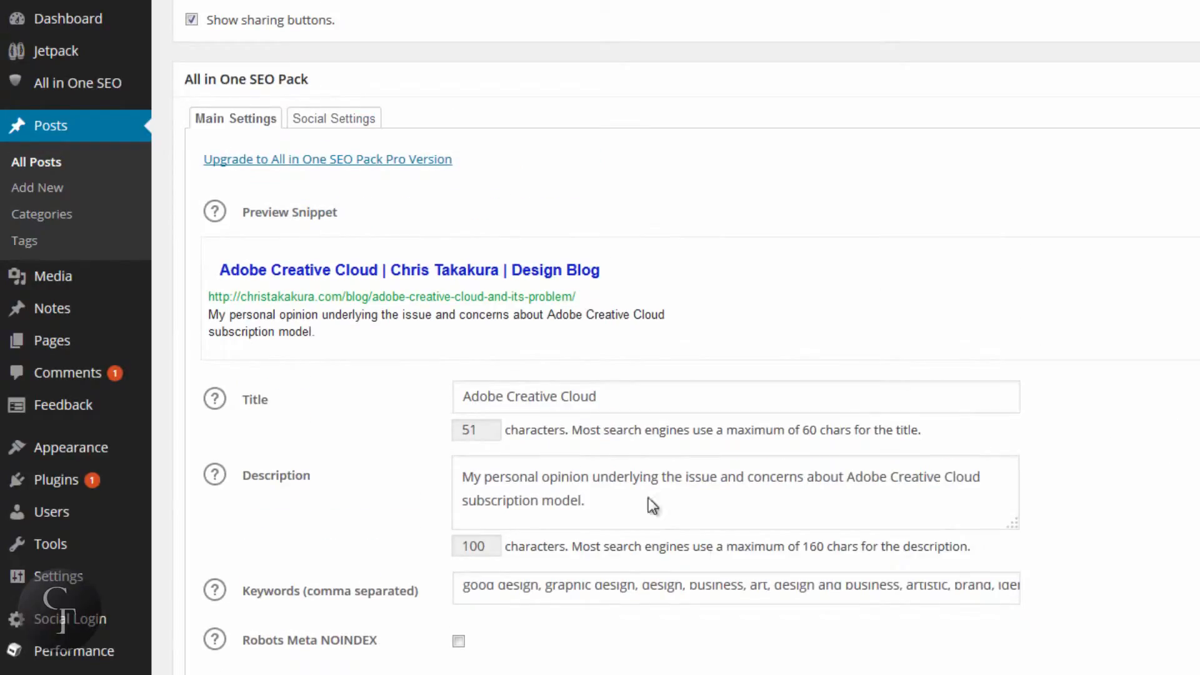
{"action": "scroll", "coordinate": [687, 338], "scroll_direction": "up", "scroll_amount": 10}
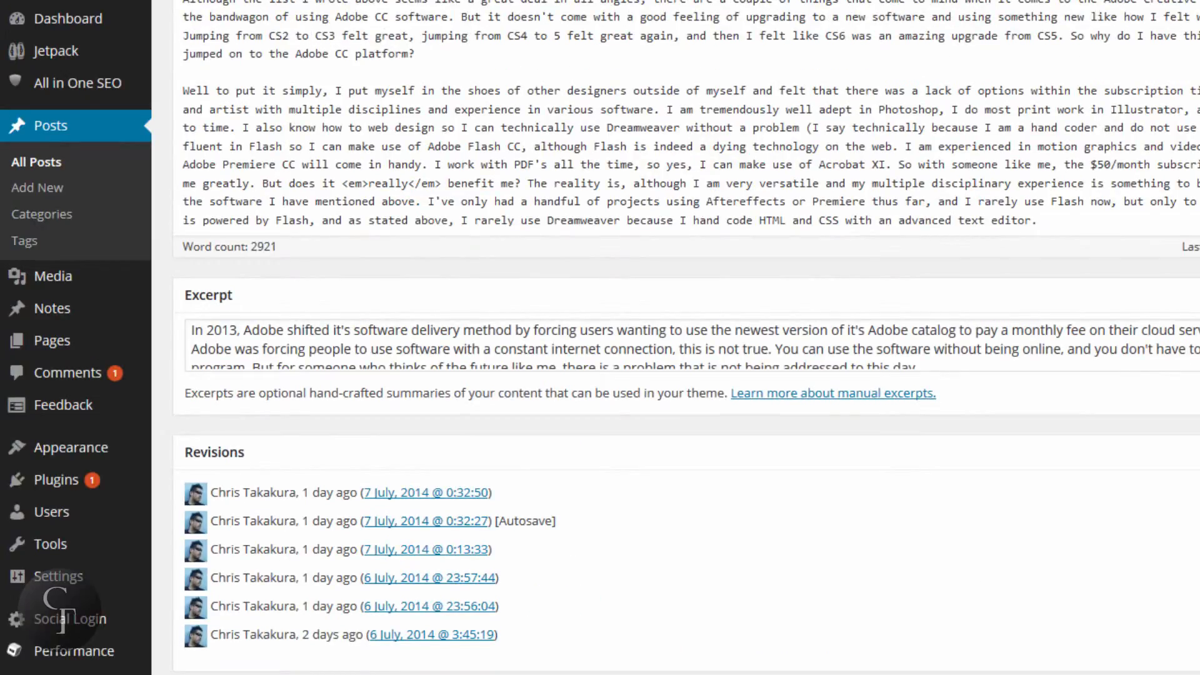
{"action": "scroll", "coordinate": [687, 338], "scroll_direction": "up", "scroll_amount": 4}
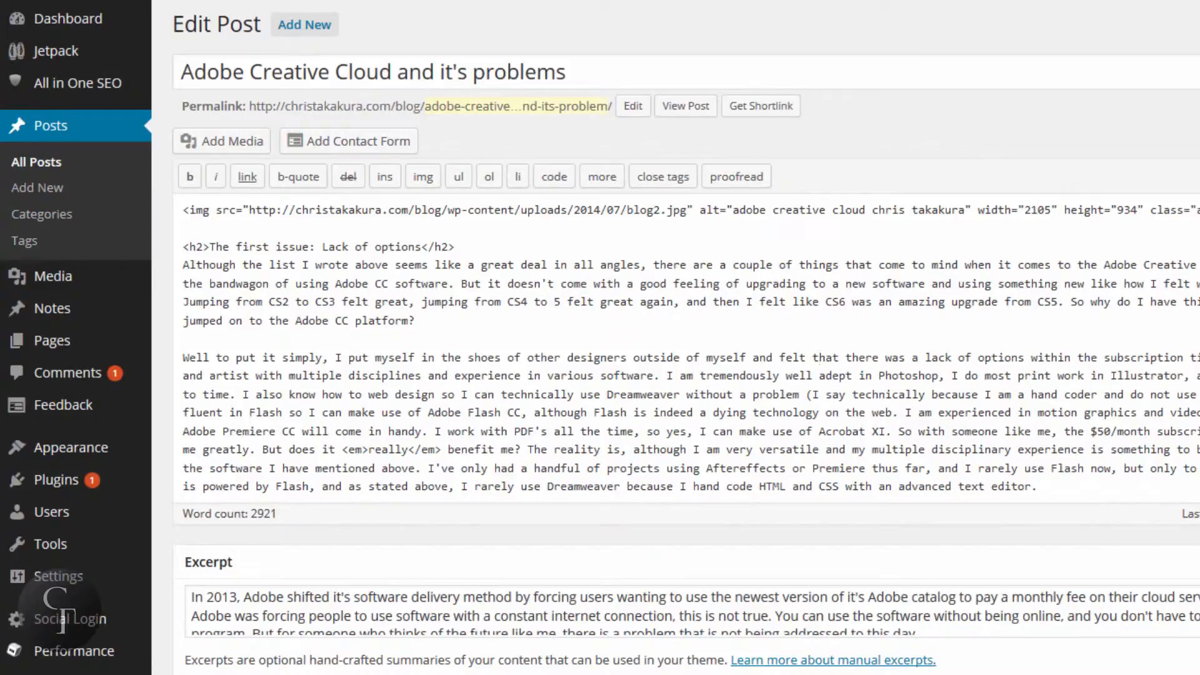
{"action": "scroll", "coordinate": [687, 338], "scroll_direction": "down", "scroll_amount": 2}
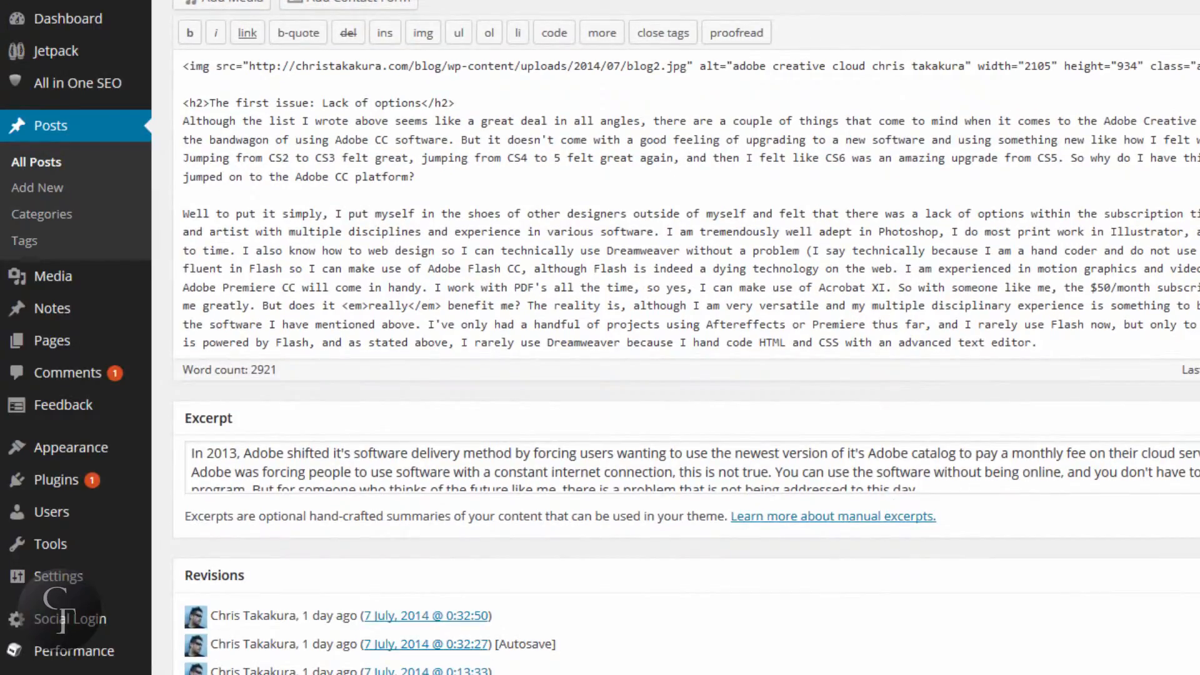
{"action": "left_click", "coordinate": [736, 32]}
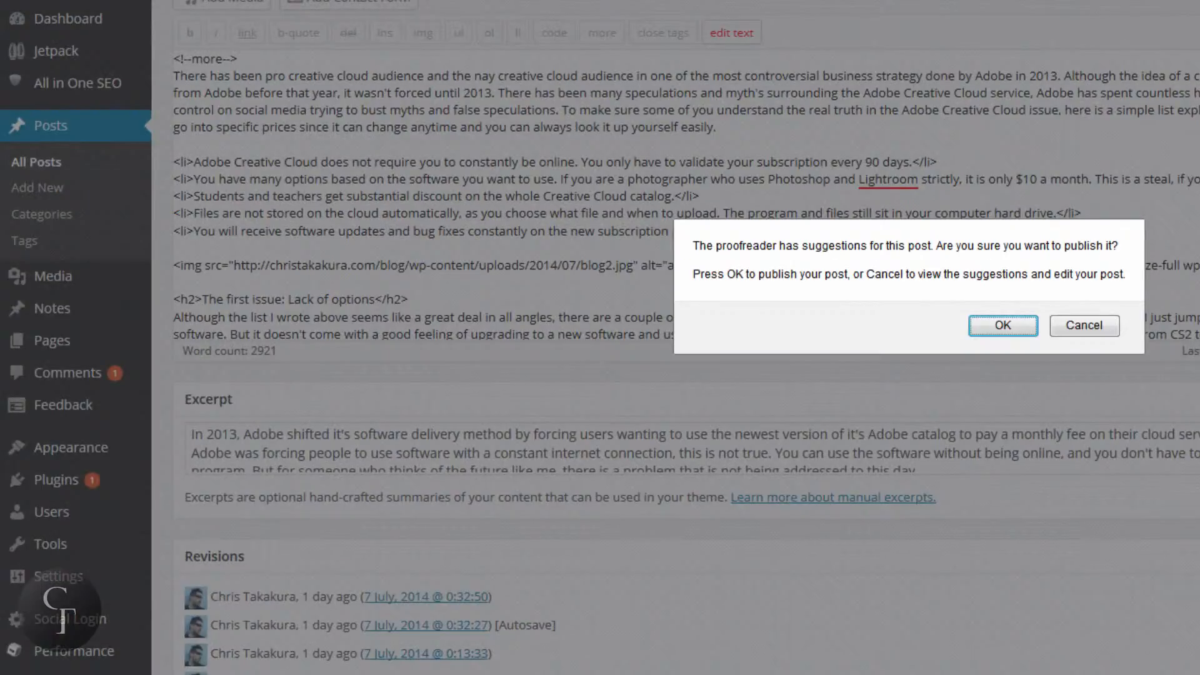
{"action": "left_click", "coordinate": [1020, 332]}
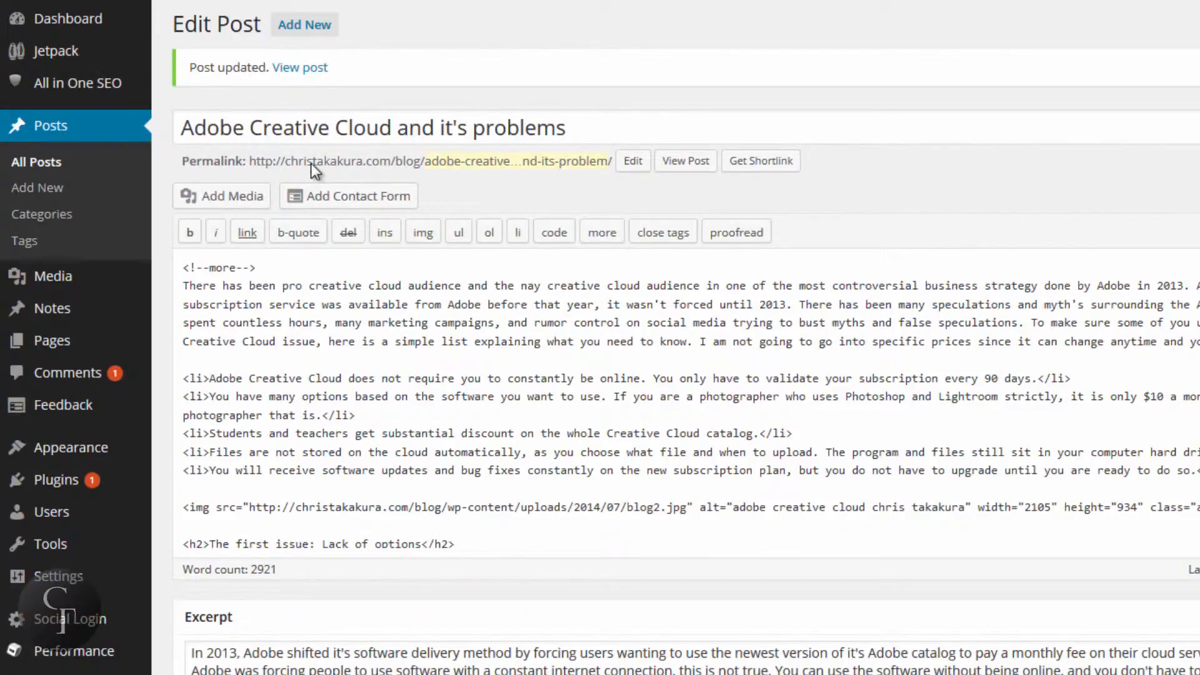
Step: Leave the post by way of the list of all posts and open the page "Dinner" for editing at its SEO section
{"action": "left_click", "coordinate": [53, 167]}
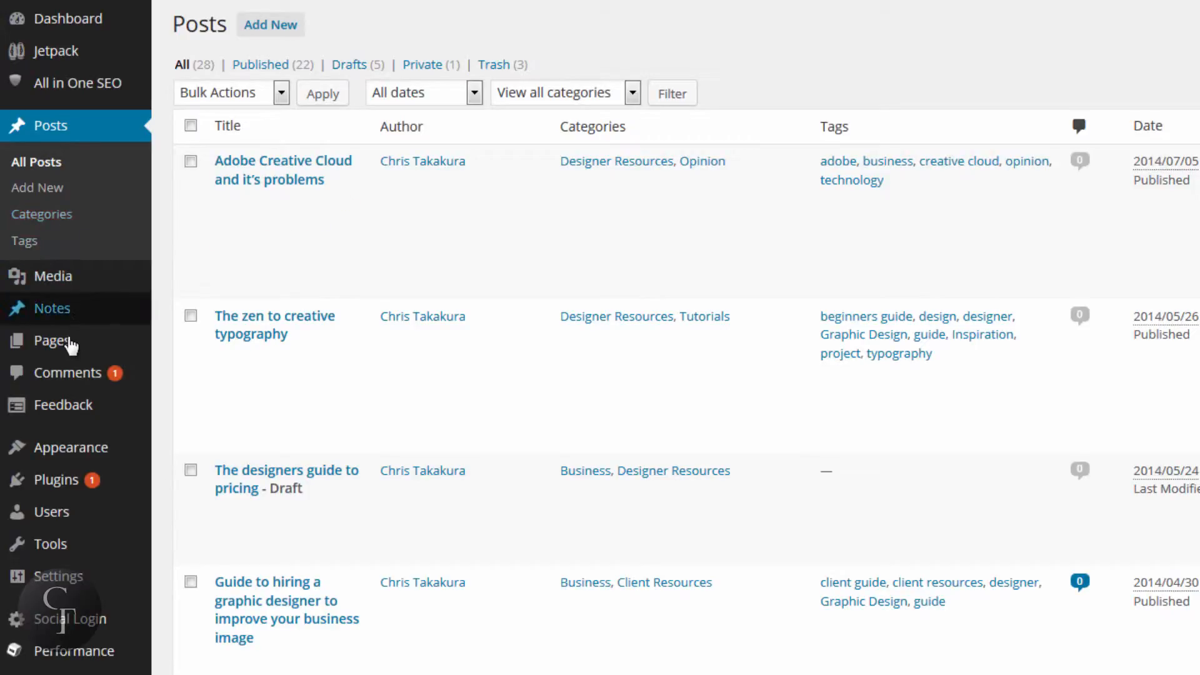
{"action": "mouse_move", "coordinate": [64, 353]}
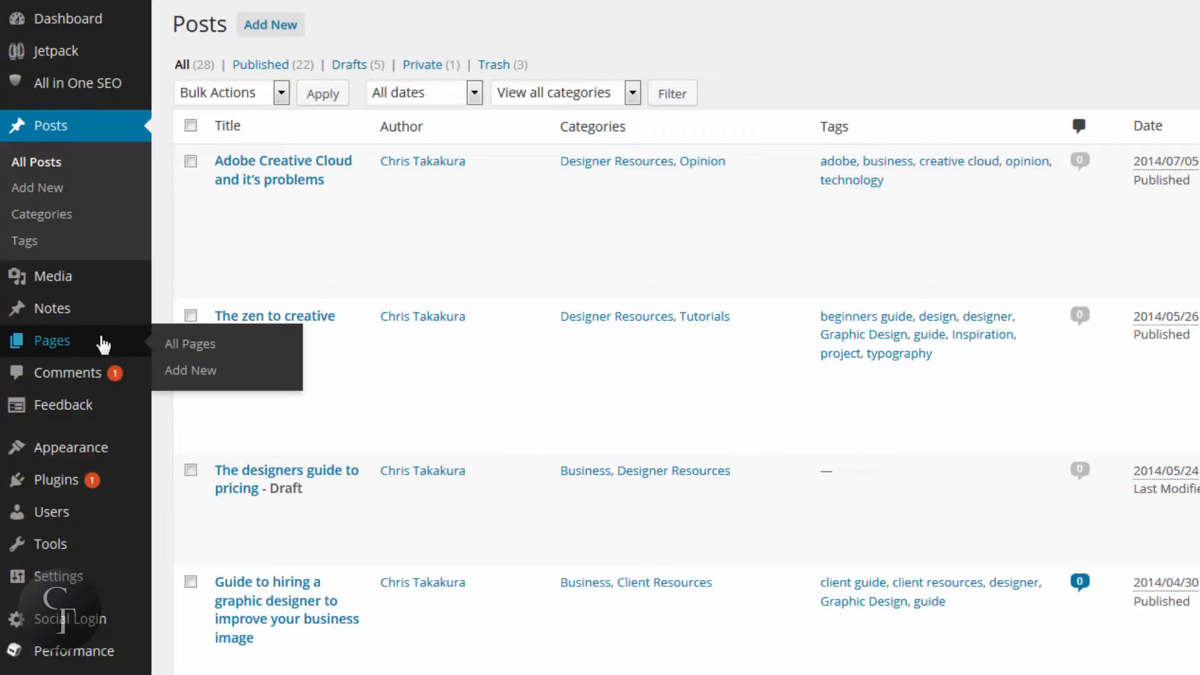
{"action": "left_click", "coordinate": [47, 342]}
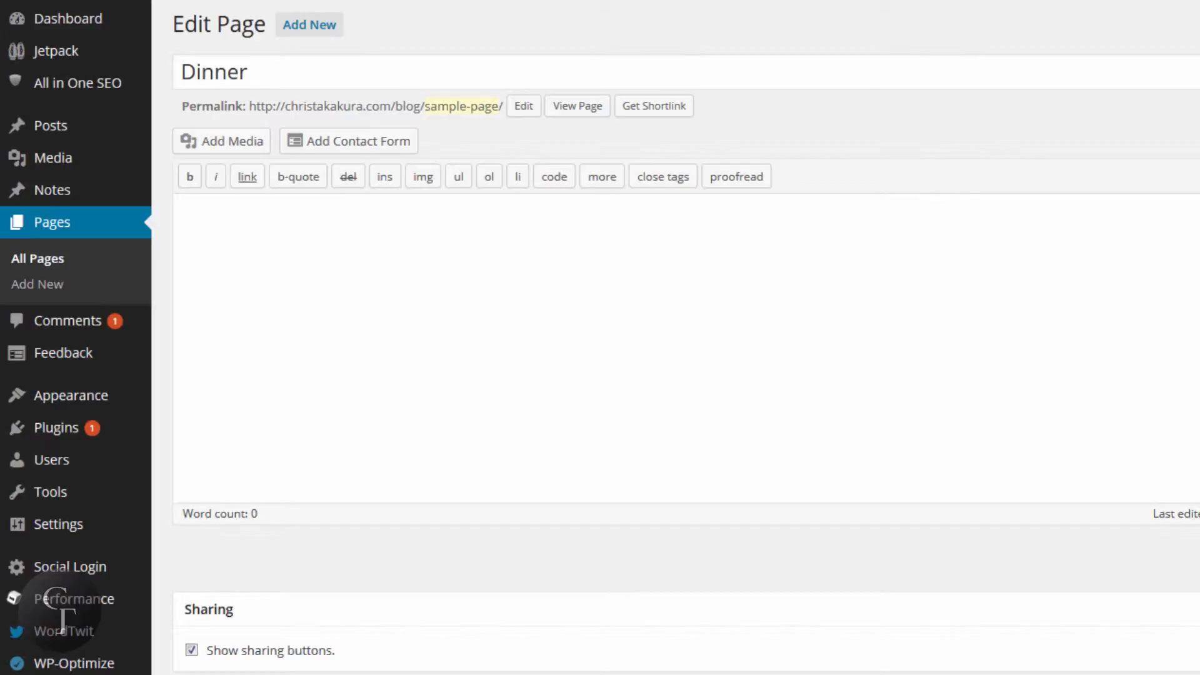
{"action": "scroll", "coordinate": [675, 338], "scroll_direction": "down", "scroll_amount": 9}
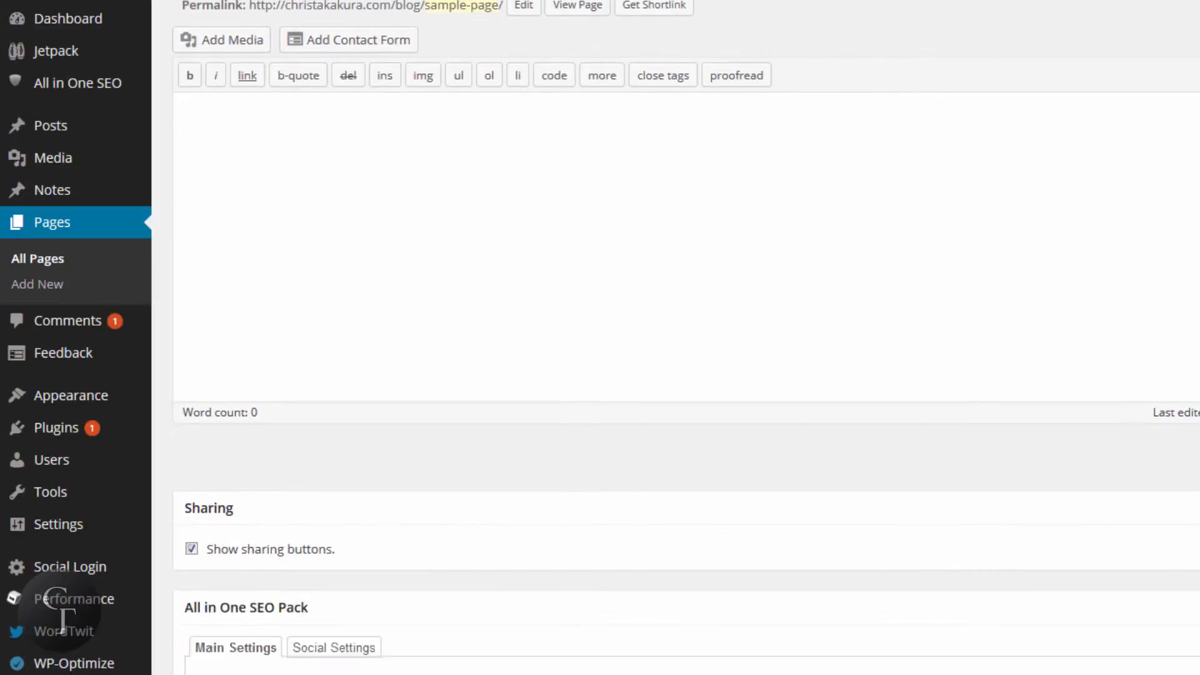
{"action": "scroll", "coordinate": [211, 110], "scroll_direction": "down", "scroll_amount": 3}
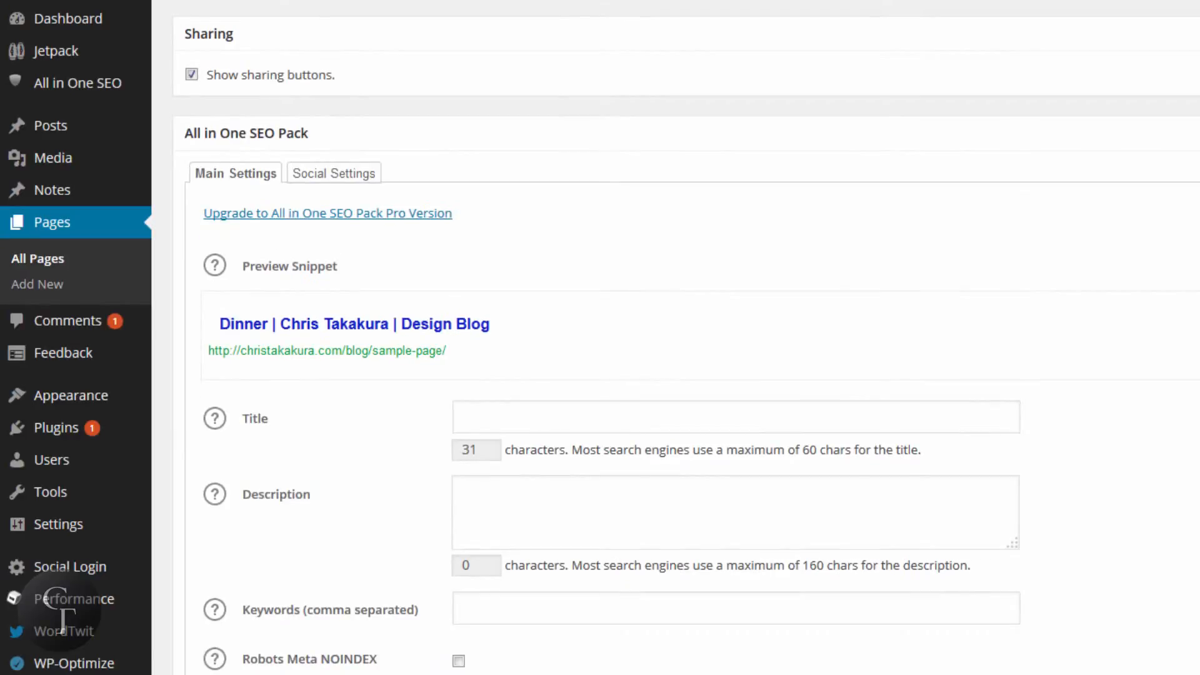
Step: Look over the page's SEO title, description and keywords fields and its preview snippet
{"action": "scroll", "coordinate": [211, 110], "scroll_direction": "up", "scroll_amount": 2}
{"action": "scroll", "coordinate": [603, 204], "scroll_direction": "down", "scroll_amount": 2}
{"action": "left_click", "coordinate": [538, 272]}
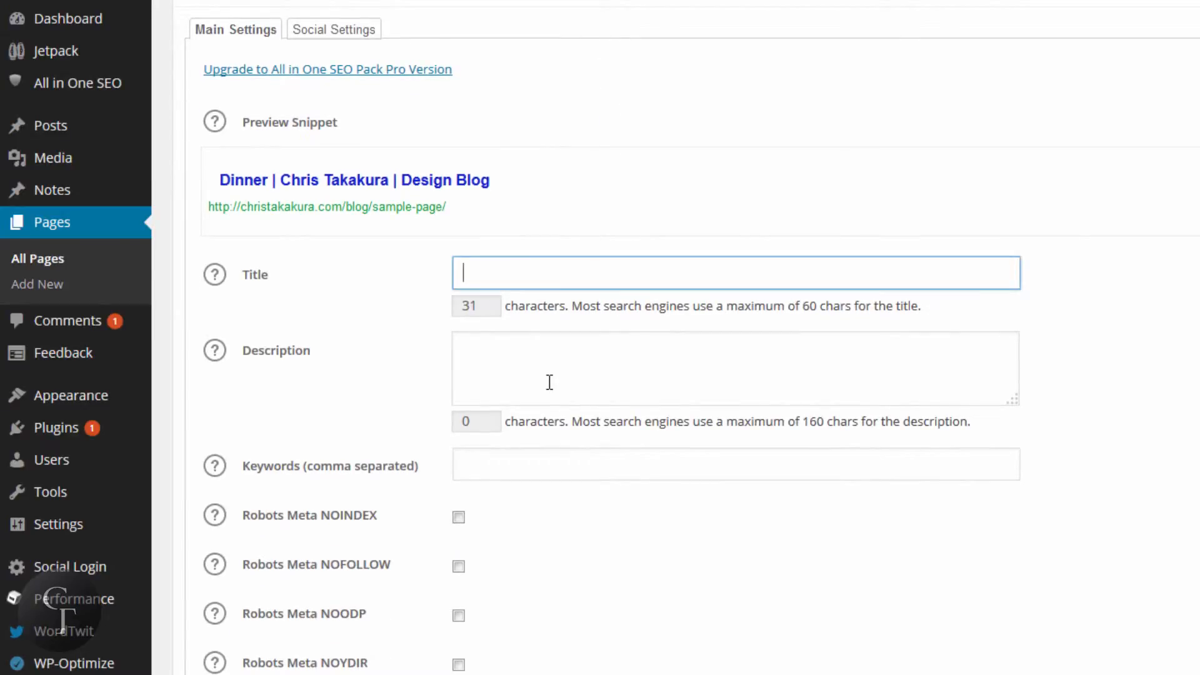
{"action": "left_click", "coordinate": [548, 375]}
{"action": "left_click", "coordinate": [538, 455]}
{"action": "scroll", "coordinate": [538, 455], "scroll_direction": "up", "scroll_amount": 1}
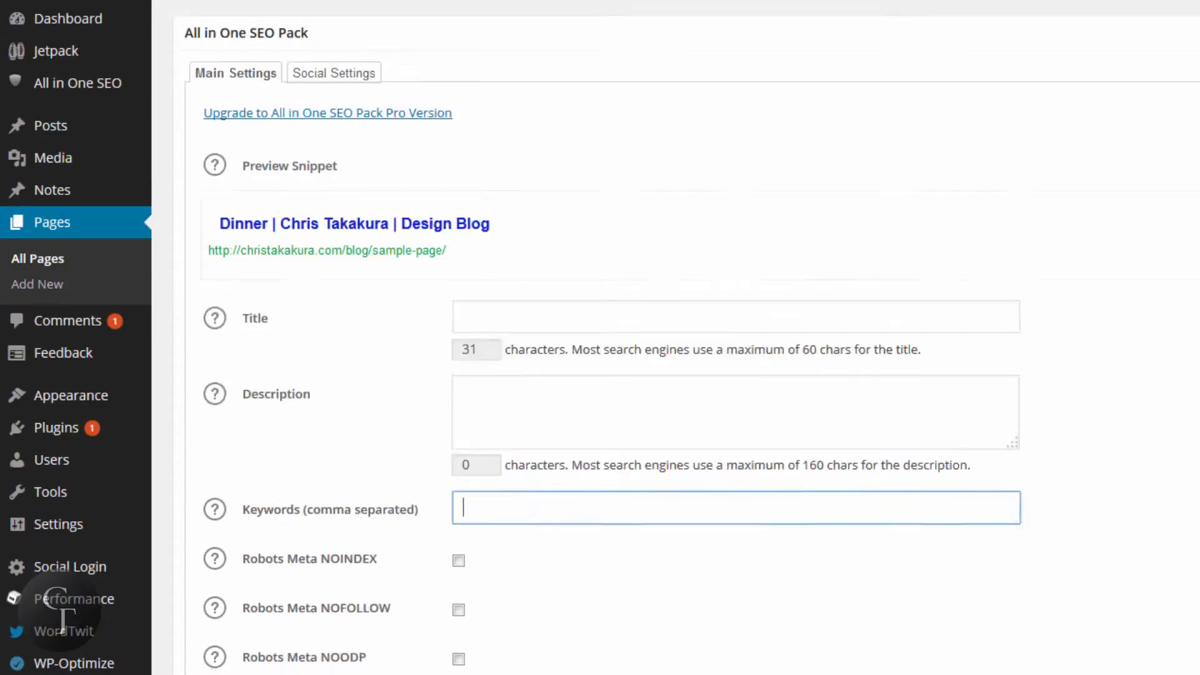
{"action": "scroll", "coordinate": [687, 337], "scroll_direction": "up", "scroll_amount": 4}
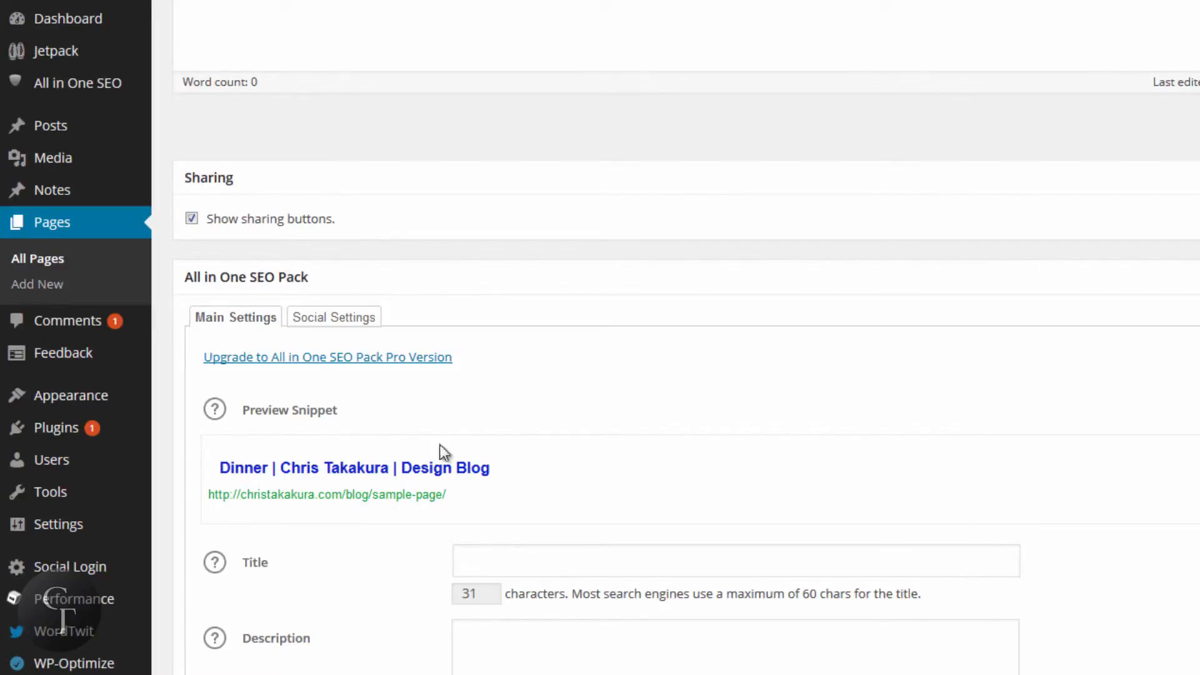
Step: Show the page's social settings, inspect the Open Graph title field and compare them with the main settings
{"action": "left_click", "coordinate": [348, 320]}
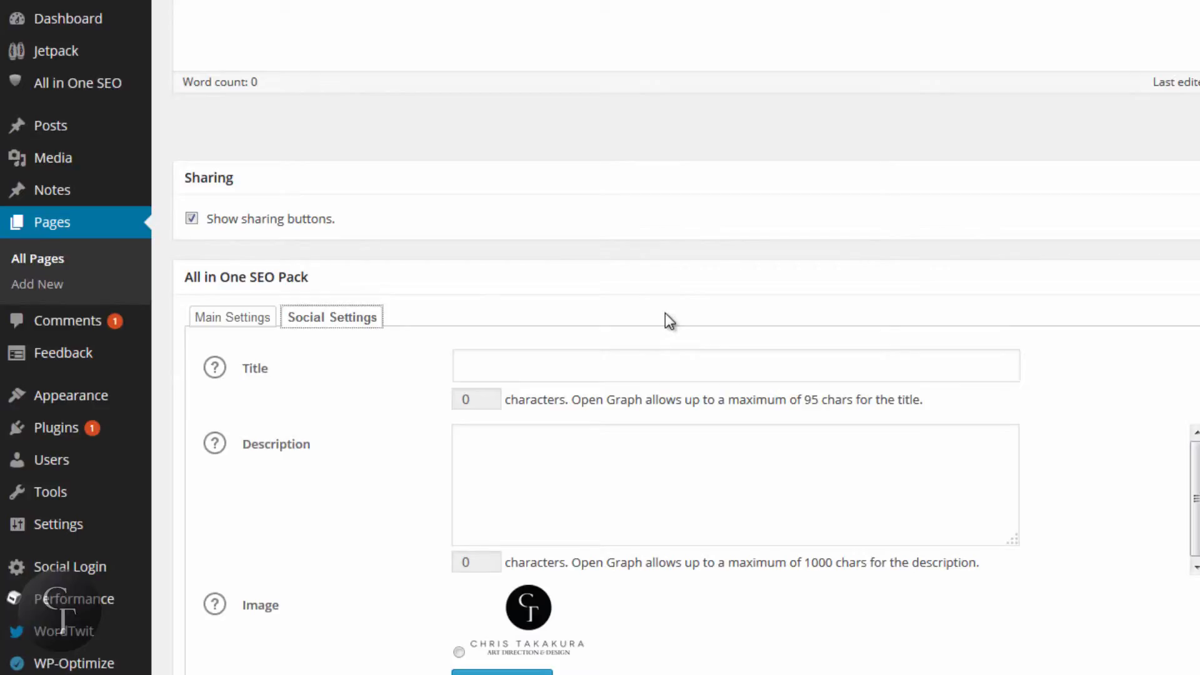
{"action": "left_click", "coordinate": [569, 355]}
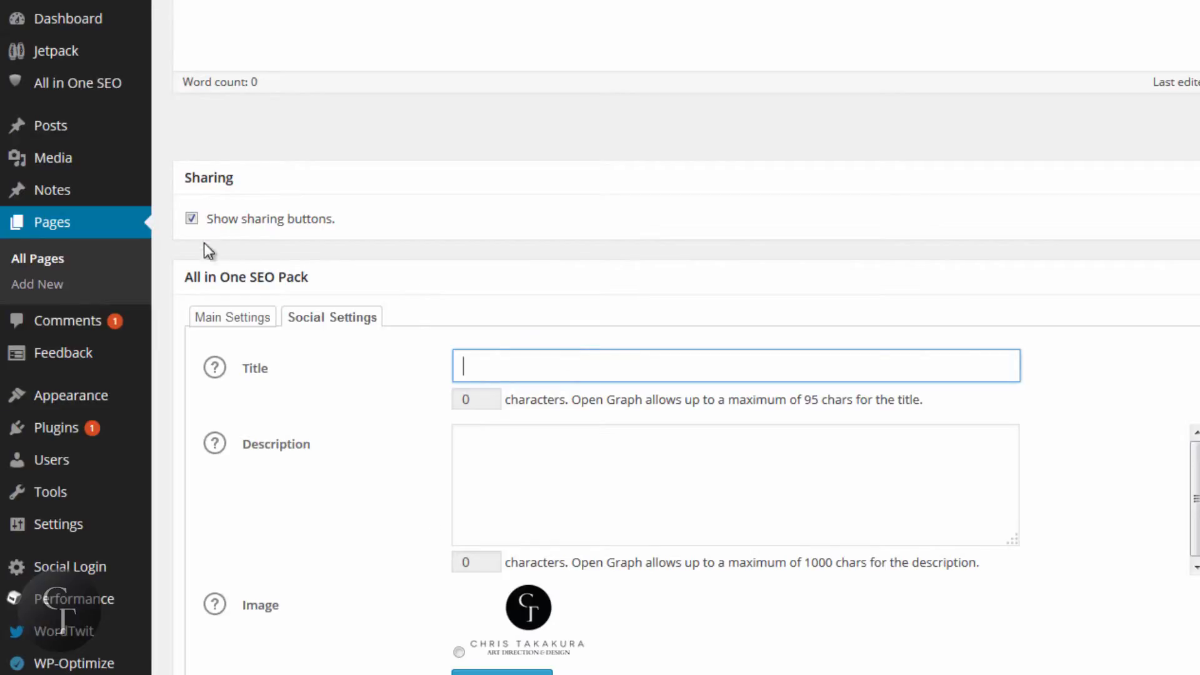
{"action": "left_click", "coordinate": [504, 357]}
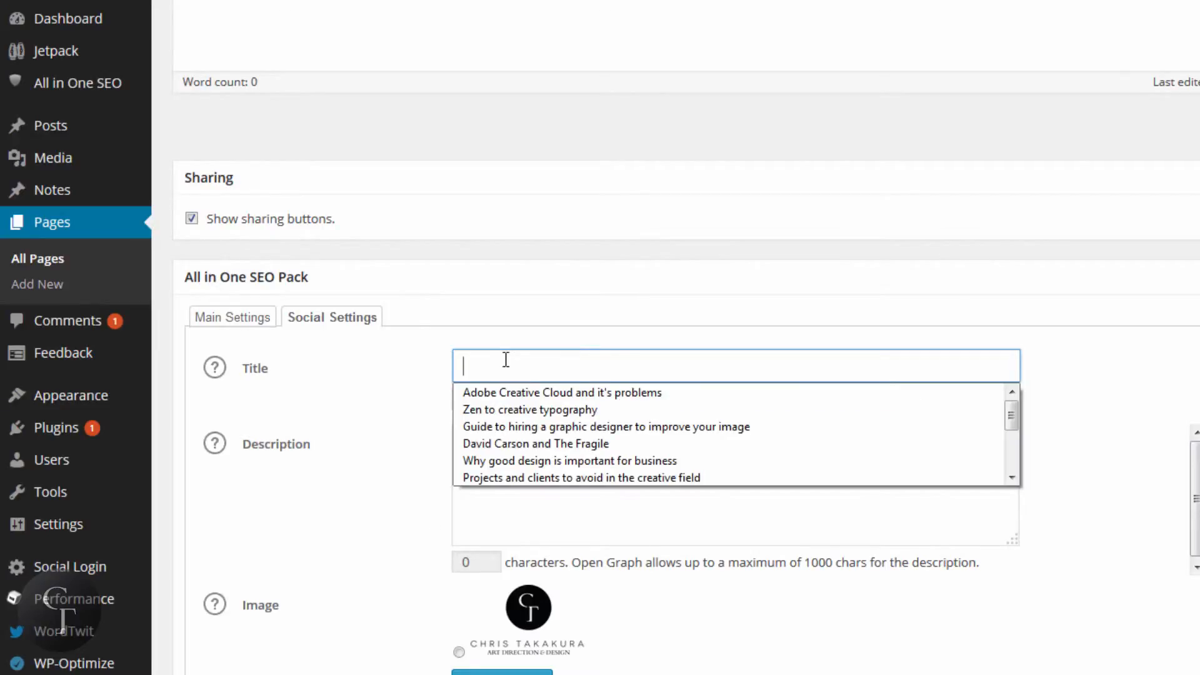
{"action": "left_click", "coordinate": [236, 322]}
{"action": "left_click", "coordinate": [333, 320]}
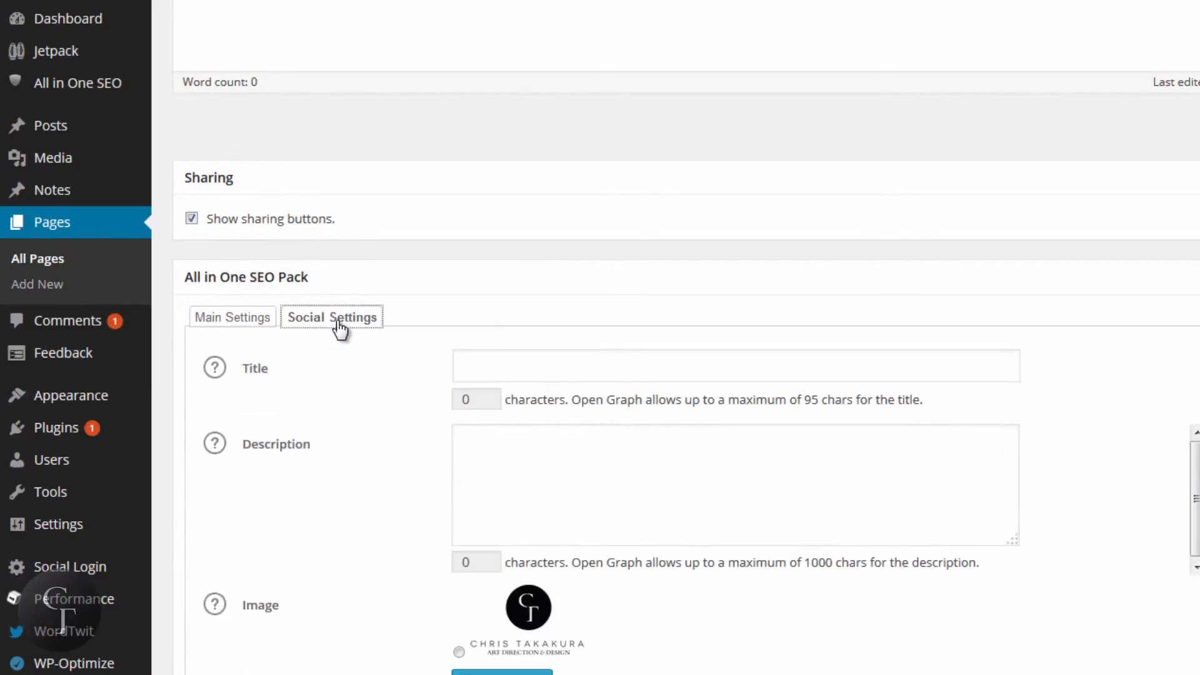
Step: Inspect the page's social title and description fields, choose the logo as its social image, and check the custom image field
{"action": "left_click", "coordinate": [518, 353]}
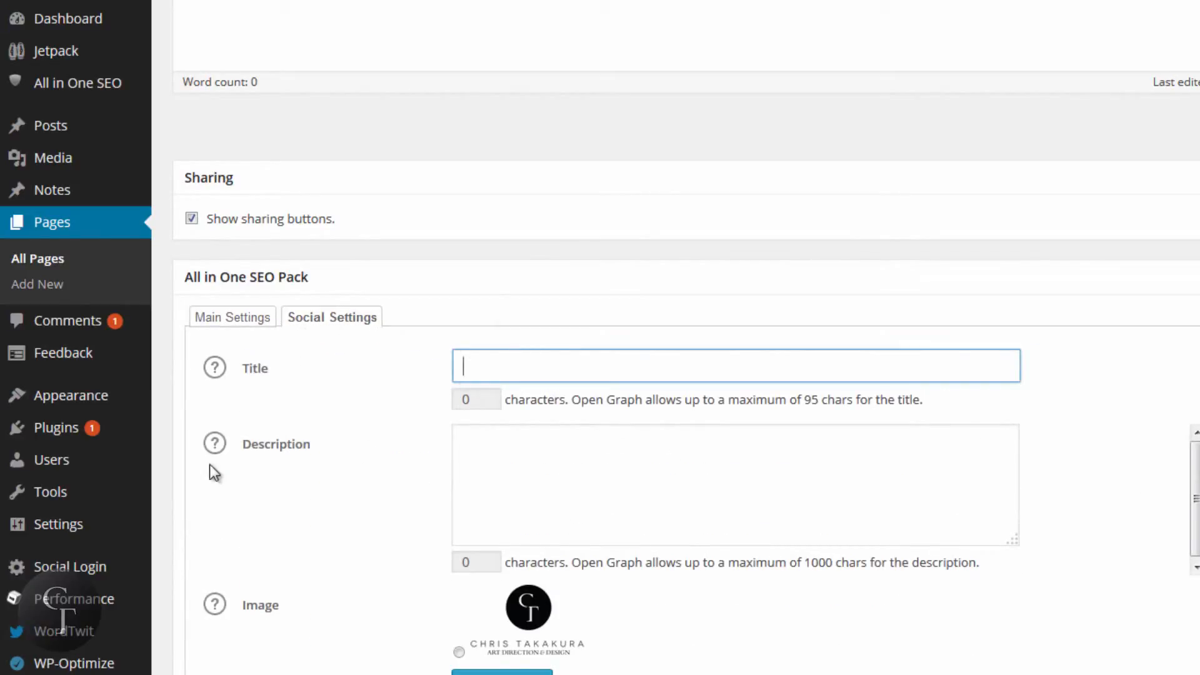
{"action": "left_click", "coordinate": [607, 462]}
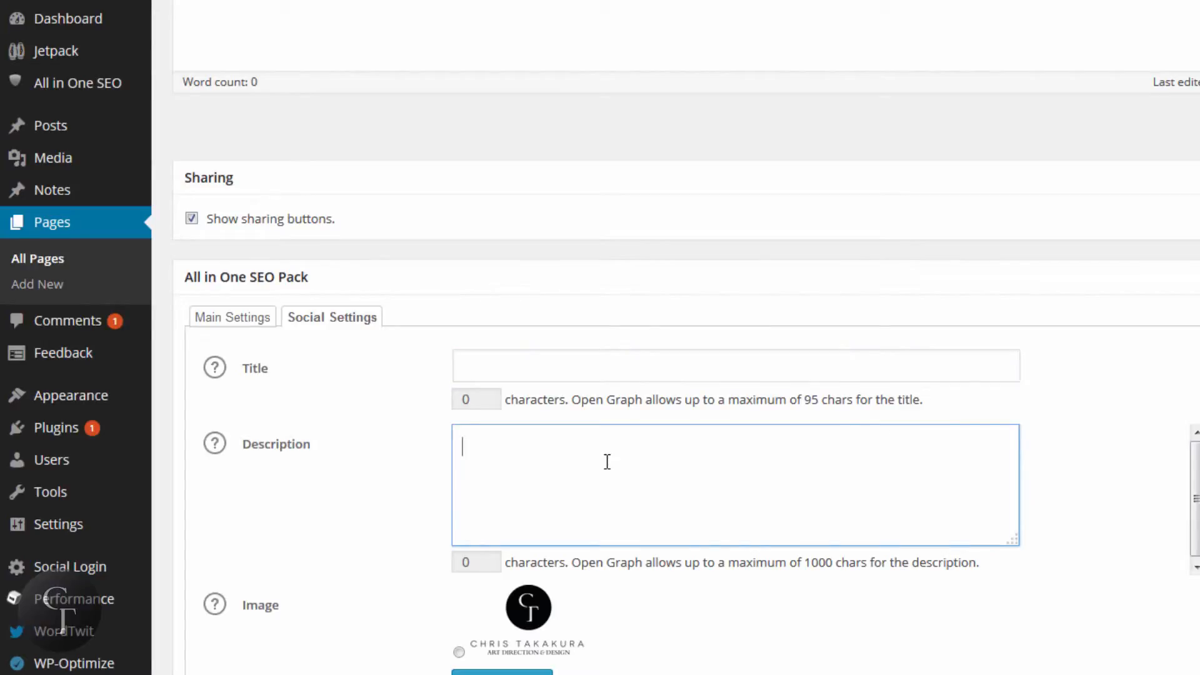
{"action": "scroll", "coordinate": [760, 629], "scroll_direction": "down", "scroll_amount": 2}
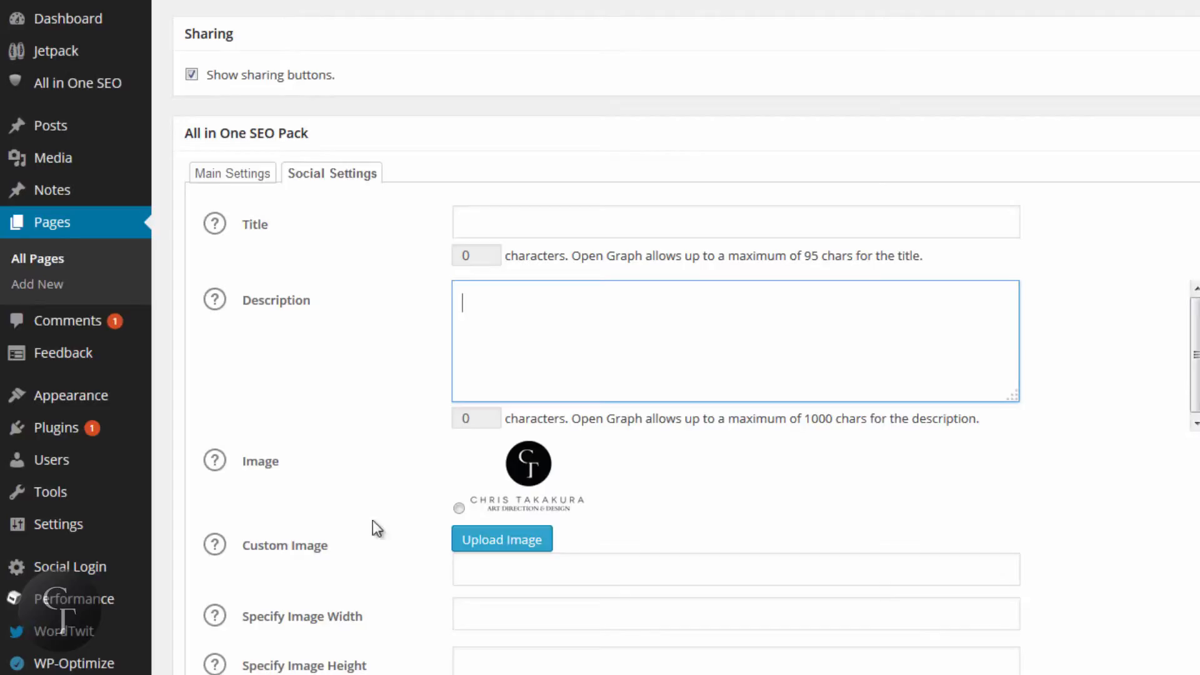
{"action": "left_click", "coordinate": [459, 508]}
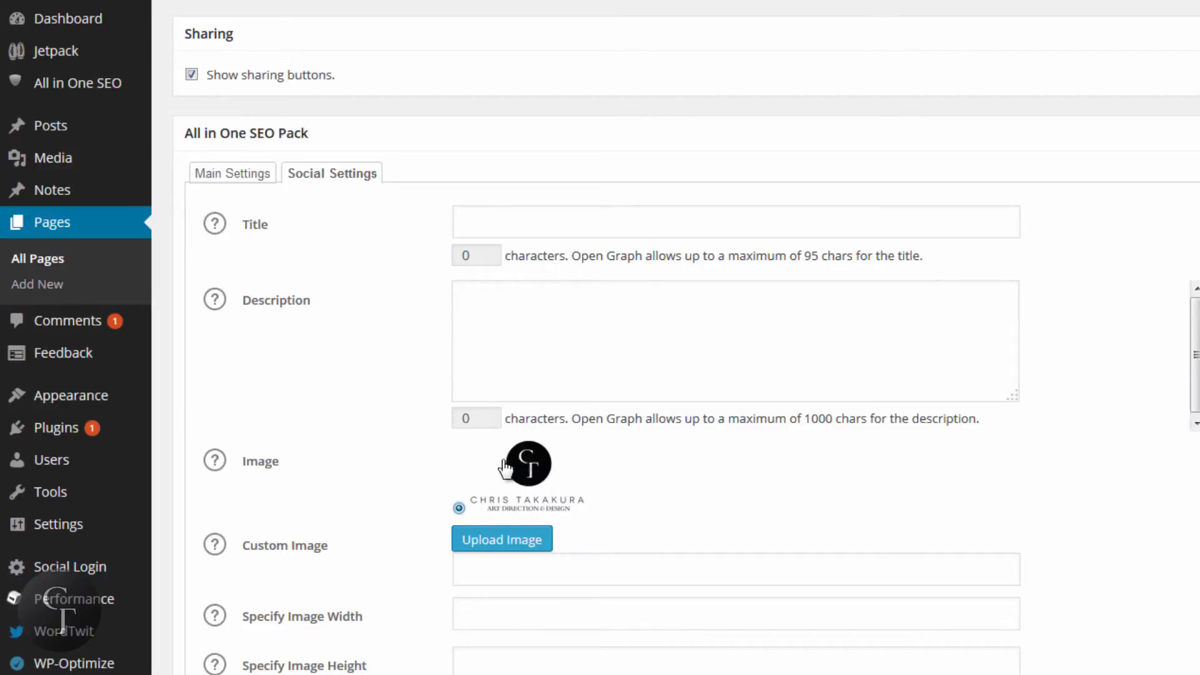
{"action": "left_click", "coordinate": [531, 572]}
{"action": "scroll", "coordinate": [687, 341], "scroll_direction": "down", "scroll_amount": 1}
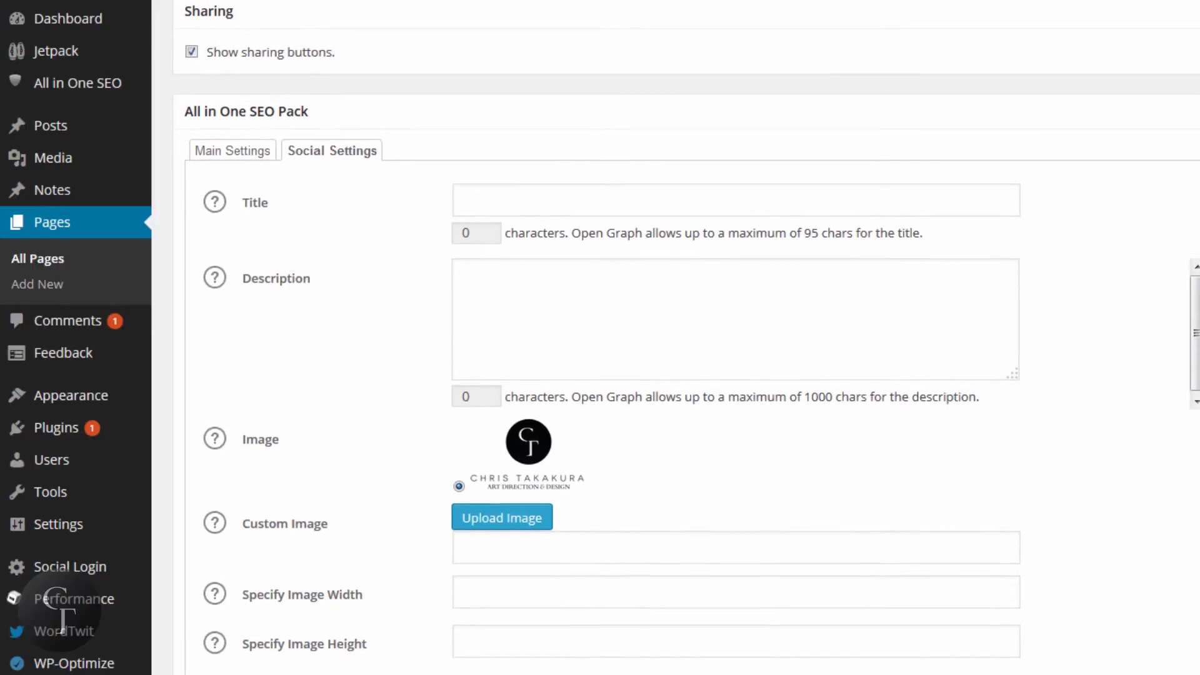
Step: Try "Gallery" as the page's social title and clear the field again
{"action": "scroll", "coordinate": [687, 341], "scroll_direction": "up", "scroll_amount": 9}
{"action": "scroll", "coordinate": [688, 341], "scroll_direction": "down", "scroll_amount": 2}
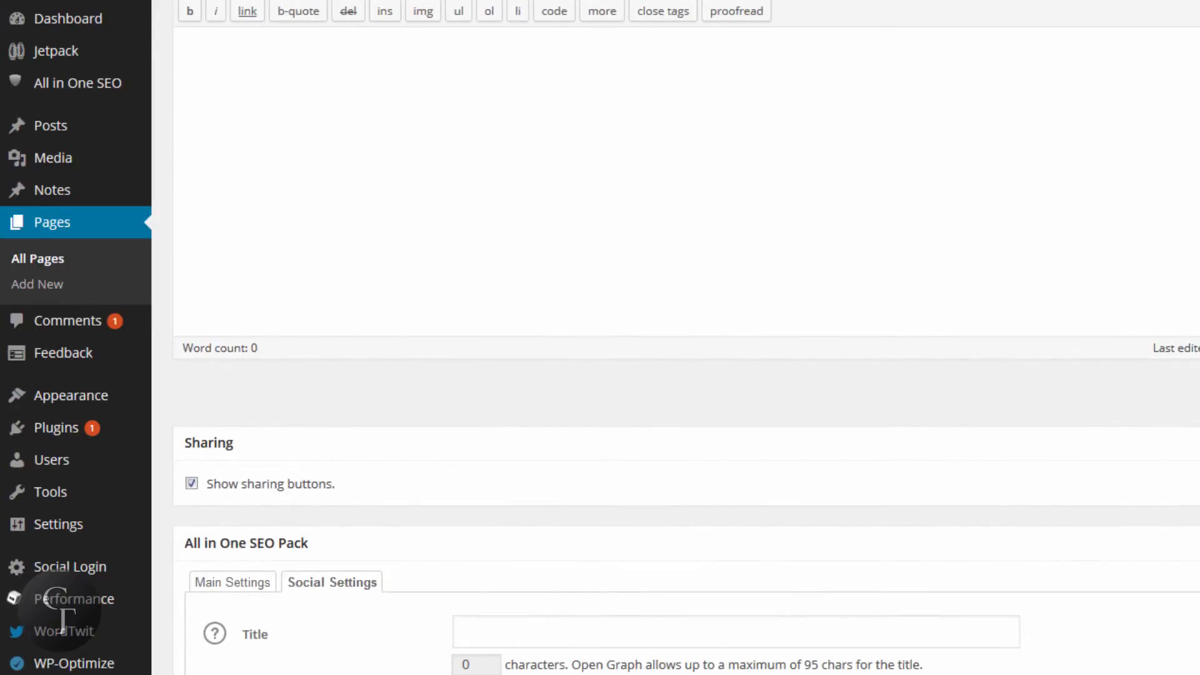
{"action": "scroll", "coordinate": [687, 341], "scroll_direction": "up", "scroll_amount": 2}
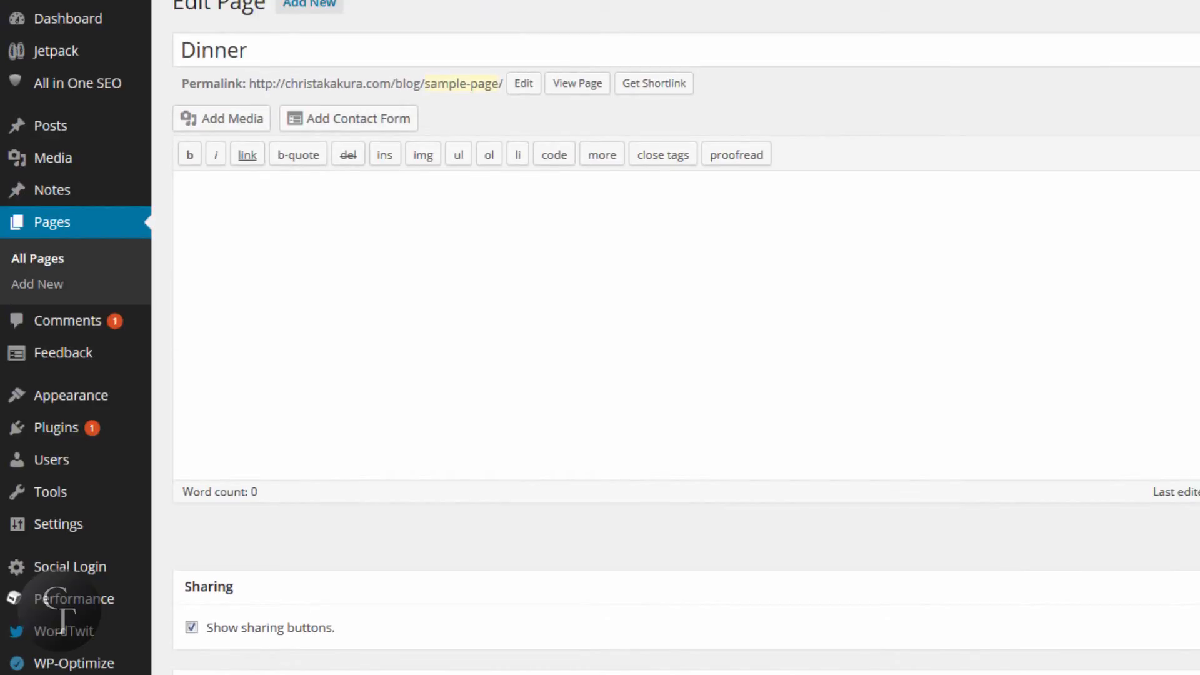
{"action": "scroll", "coordinate": [687, 341], "scroll_direction": "up", "scroll_amount": 1}
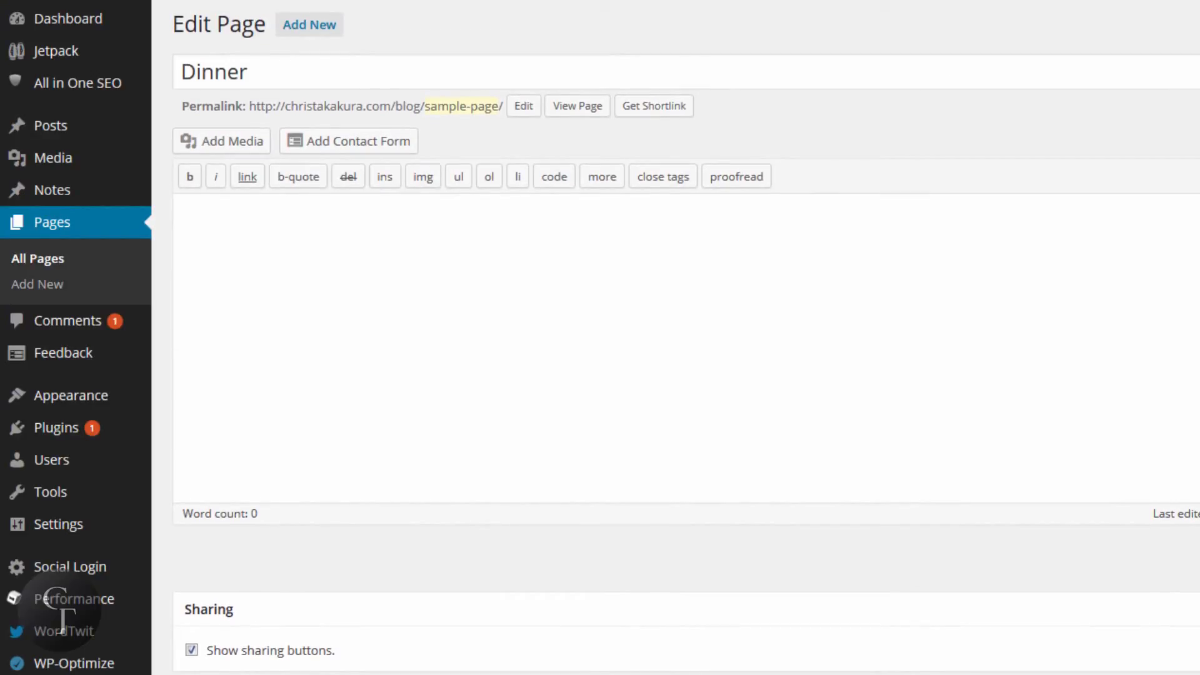
{"action": "scroll", "coordinate": [688, 341], "scroll_direction": "down", "scroll_amount": 4}
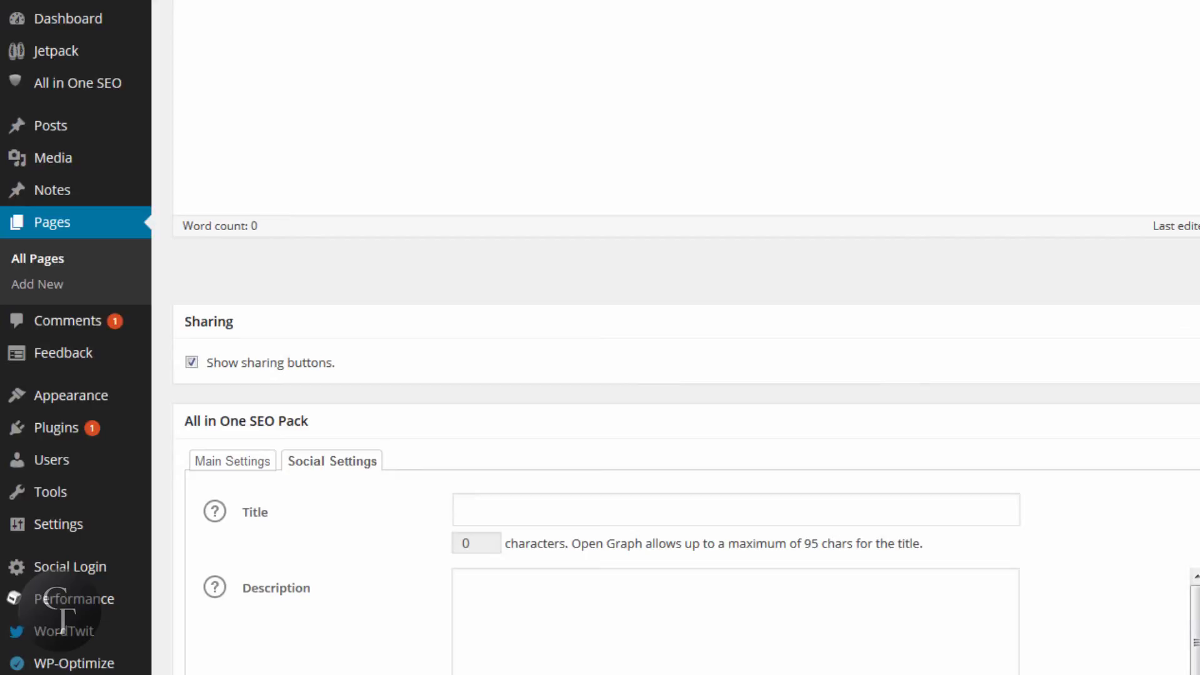
{"action": "left_click", "coordinate": [584, 507]}
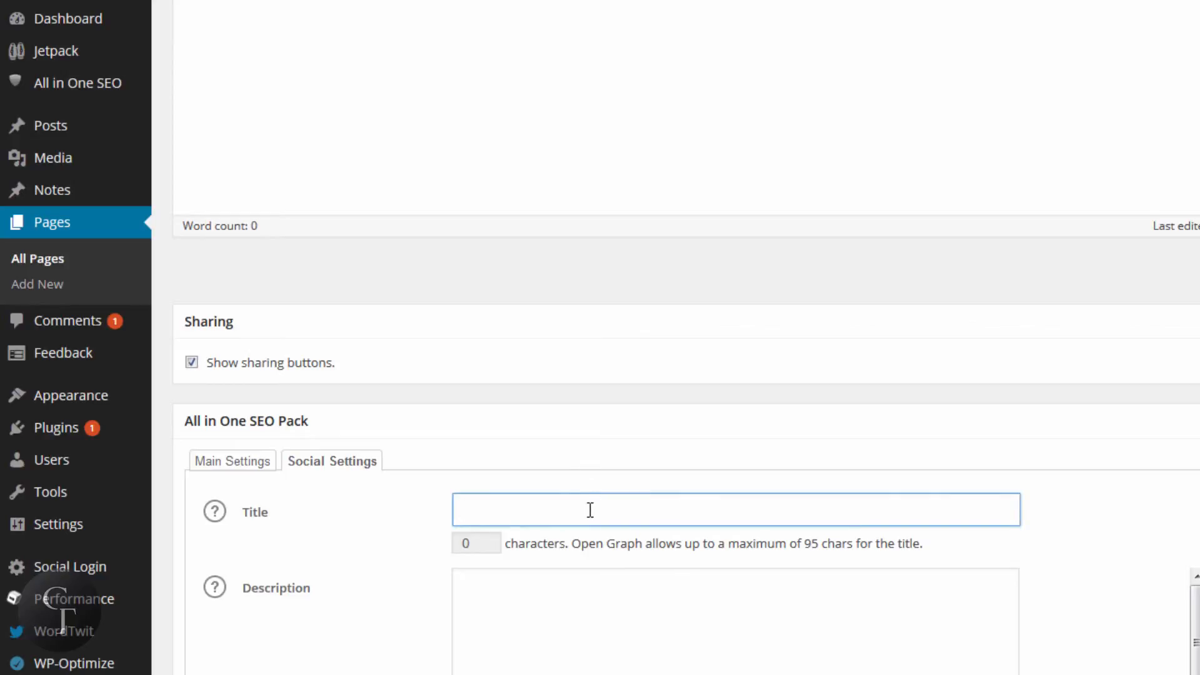
{"action": "type", "text": "Gallery"}
{"action": "key", "text": "ctrl+a"}
{"action": "key", "text": "BackSpace"}
{"action": "type", "text": "Gallery"}
{"action": "key", "text": "ctrl+a"}
{"action": "key", "text": "BackSpace"}
{"action": "left_click", "coordinate": [597, 602]}
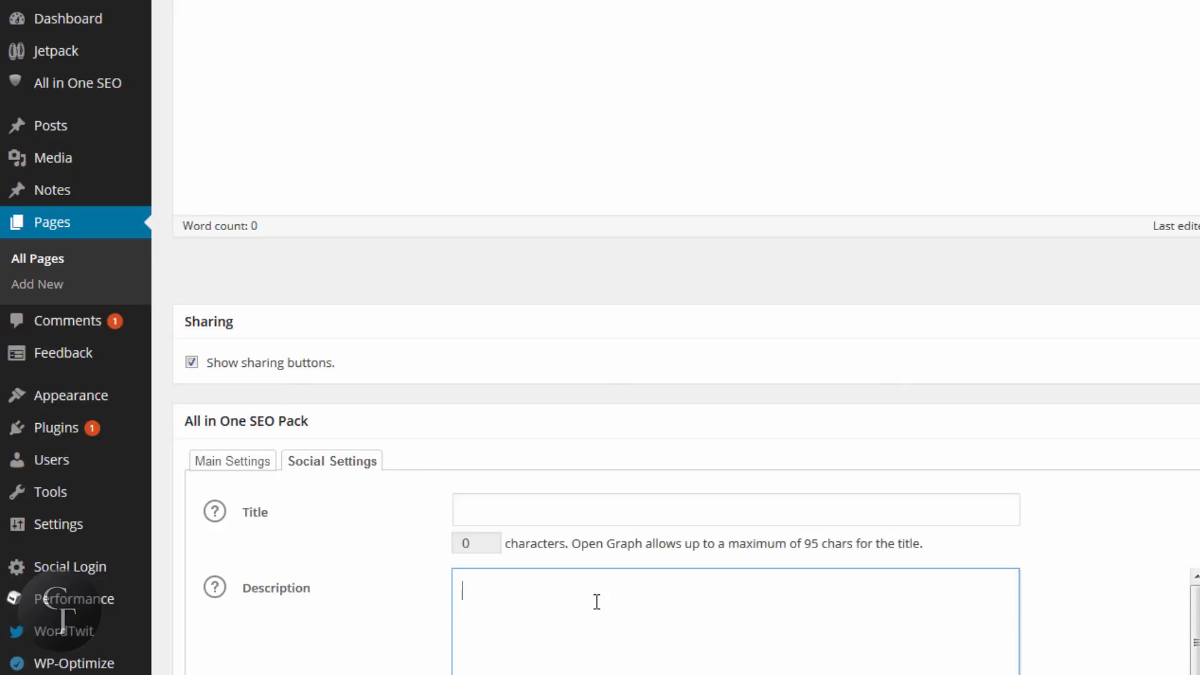
Step: Check the preview snippet in the page's main SEO settings and leave the page for the list of all posts
{"action": "left_click", "coordinate": [247, 462]}
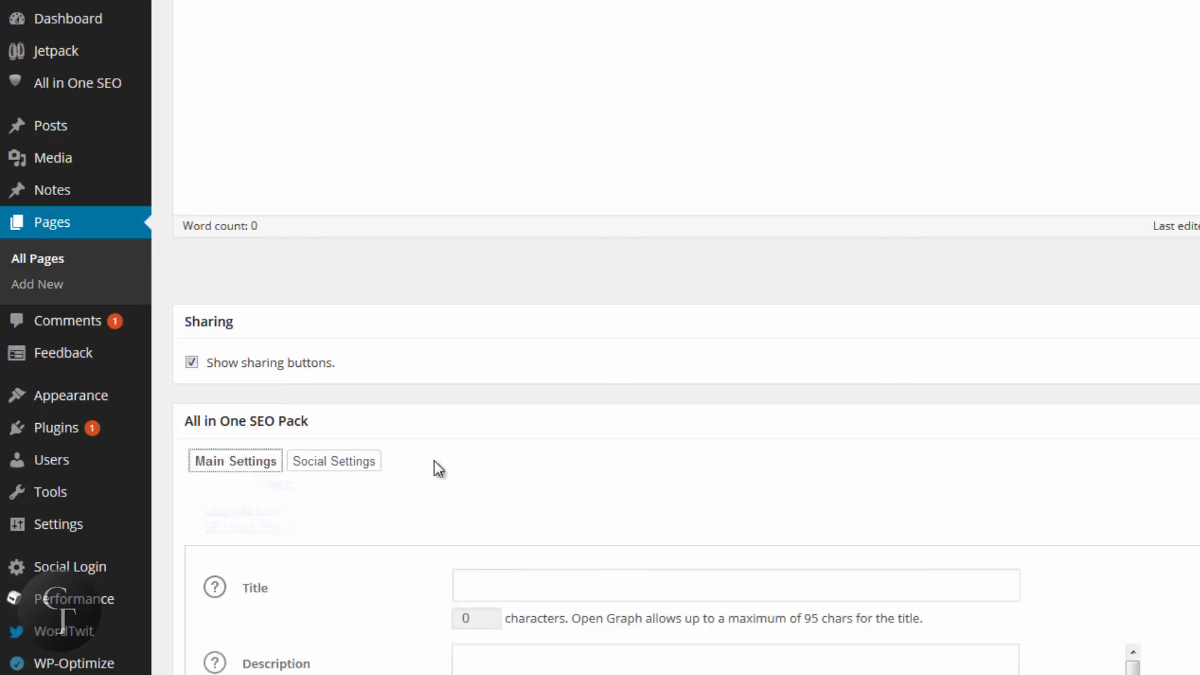
{"action": "scroll", "coordinate": [662, 490], "scroll_direction": "down", "scroll_amount": 2}
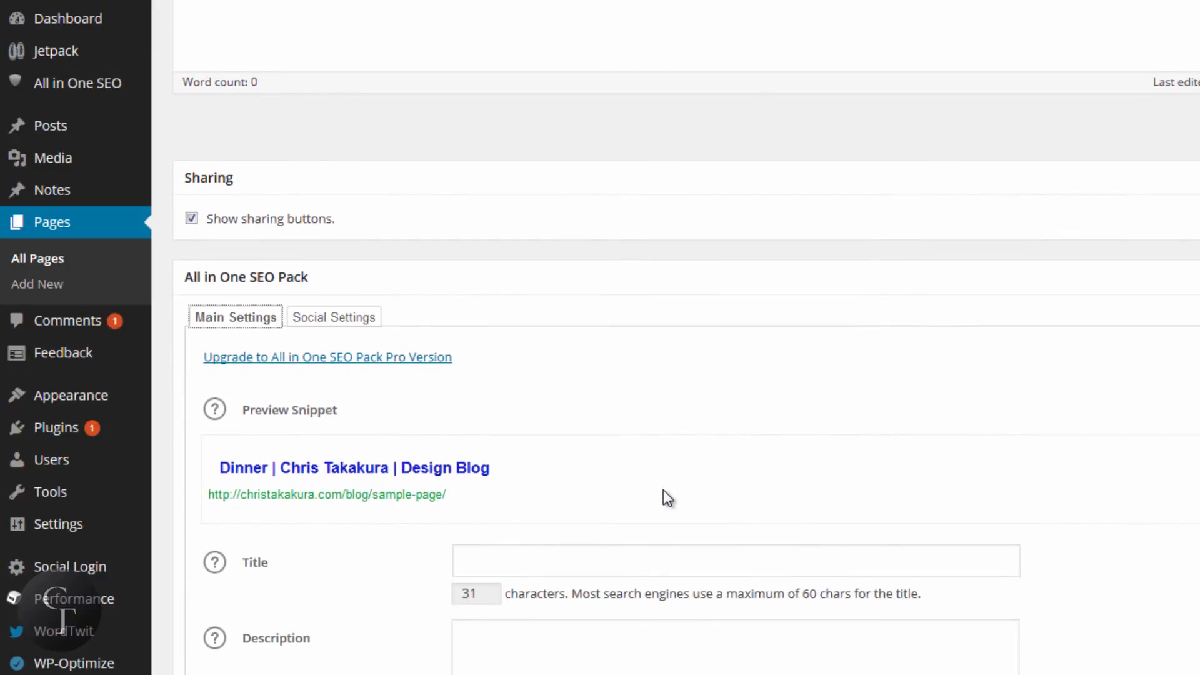
{"action": "scroll", "coordinate": [663, 489], "scroll_direction": "up", "scroll_amount": 4}
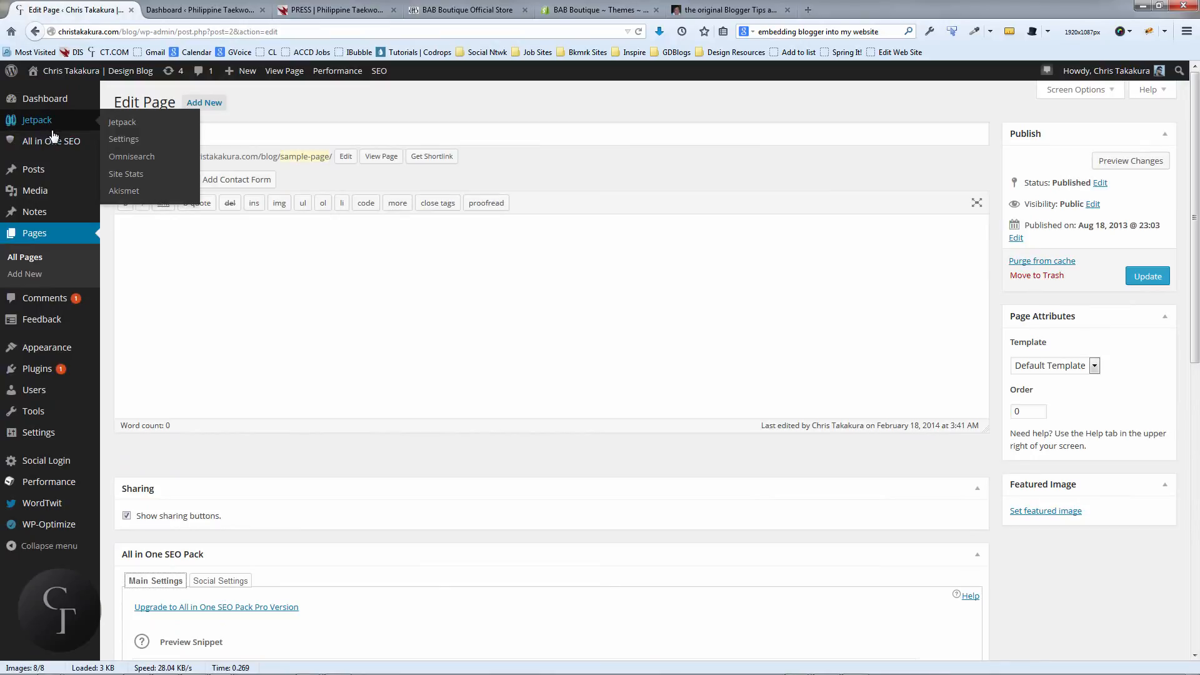
{"action": "mouse_move", "coordinate": [55, 140]}
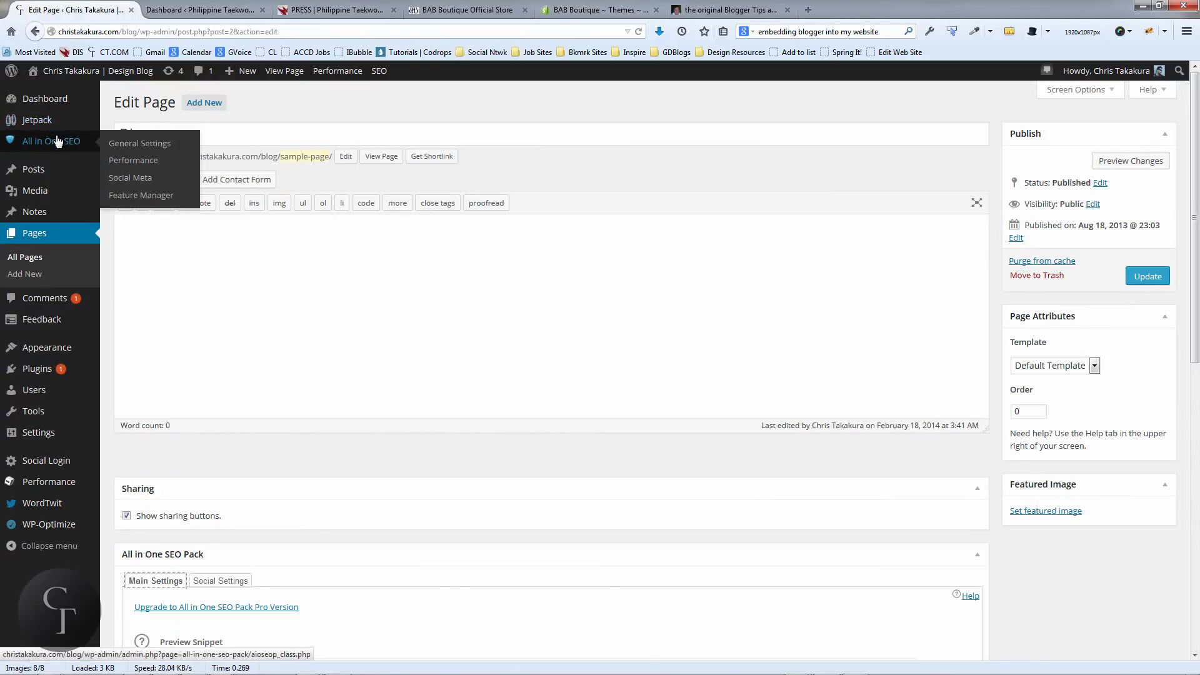
{"action": "left_click", "coordinate": [39, 169]}
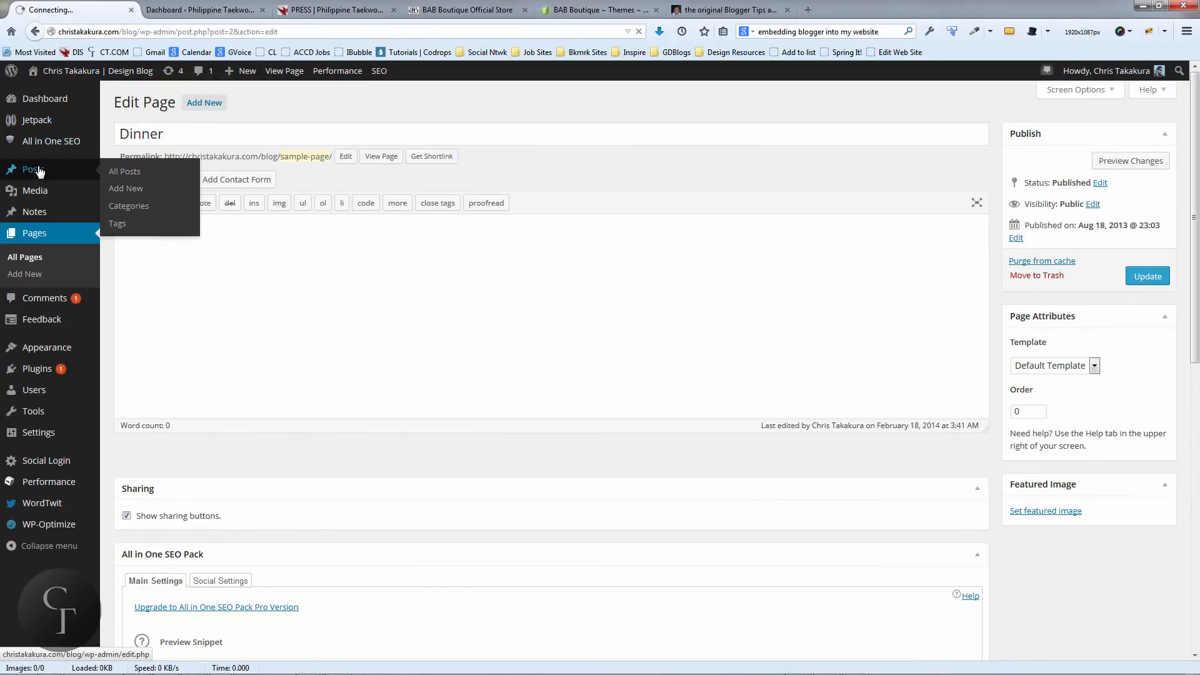